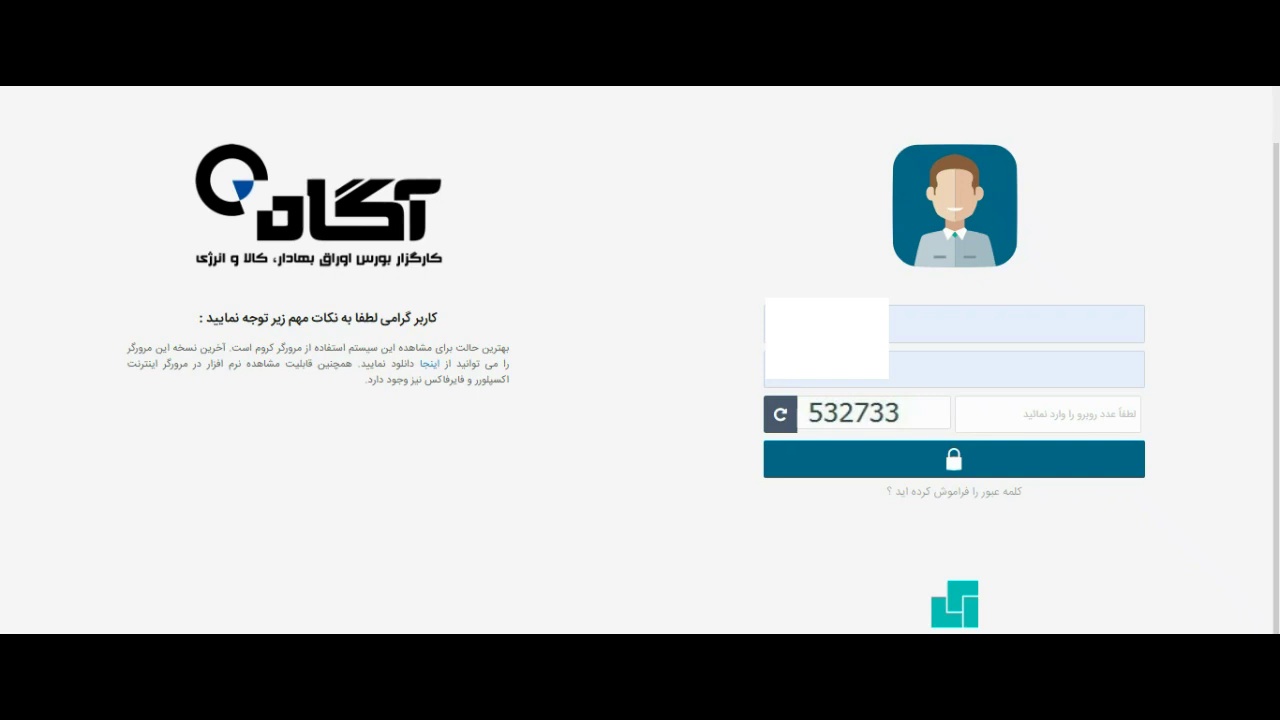
Enter the displayed security code on the login form and sign in to the customer panel.
{"action": "left_click", "coordinate": [1005, 423]}
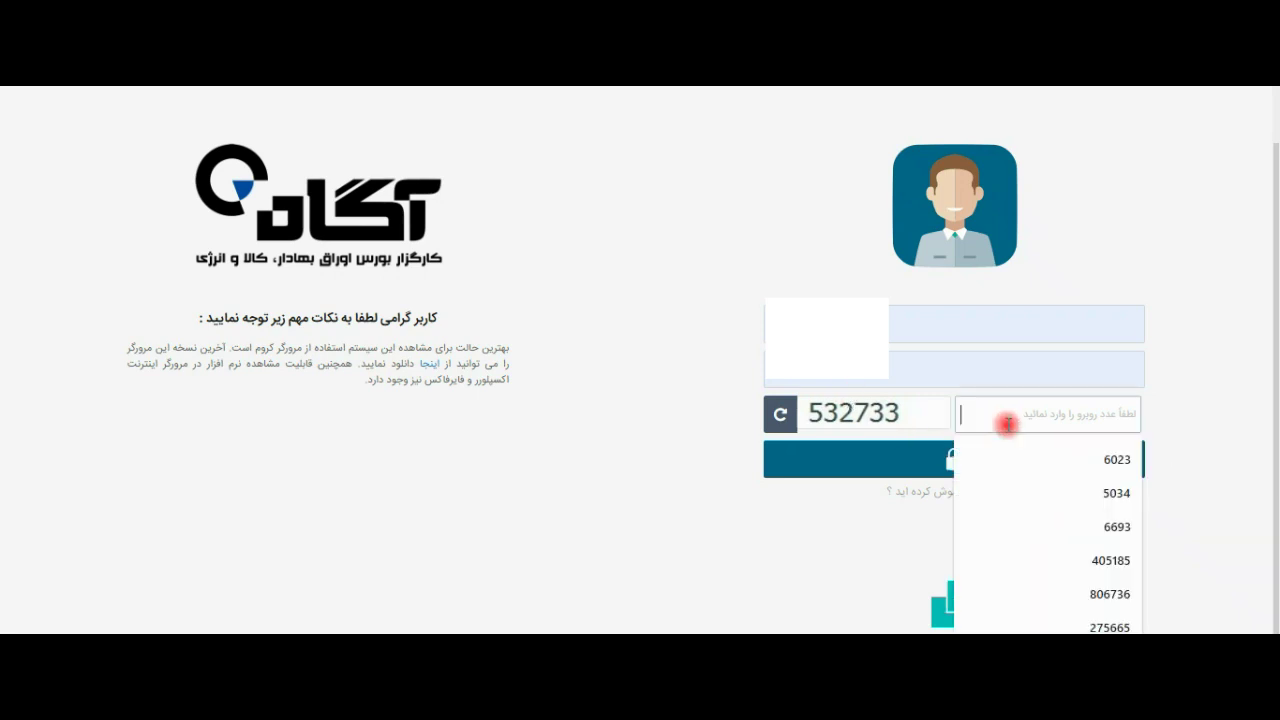
{"action": "type", "text": "532733"}
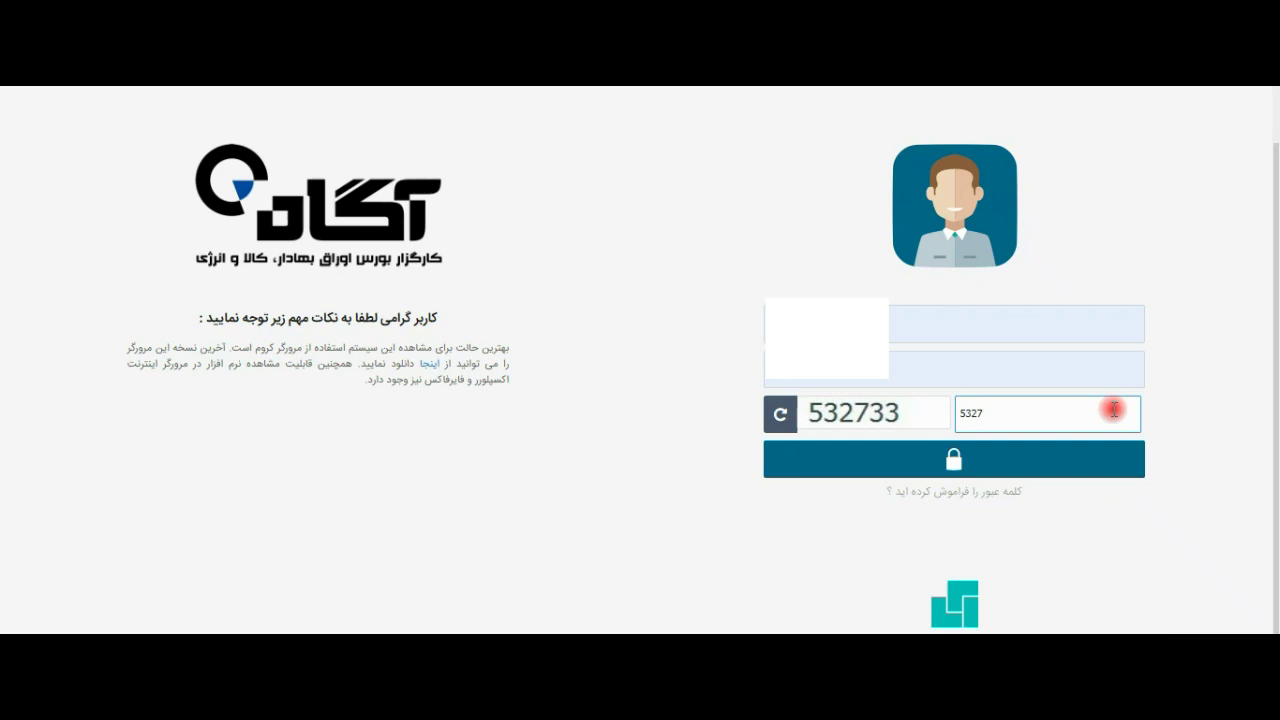
{"action": "left_click", "coordinate": [1037, 466]}
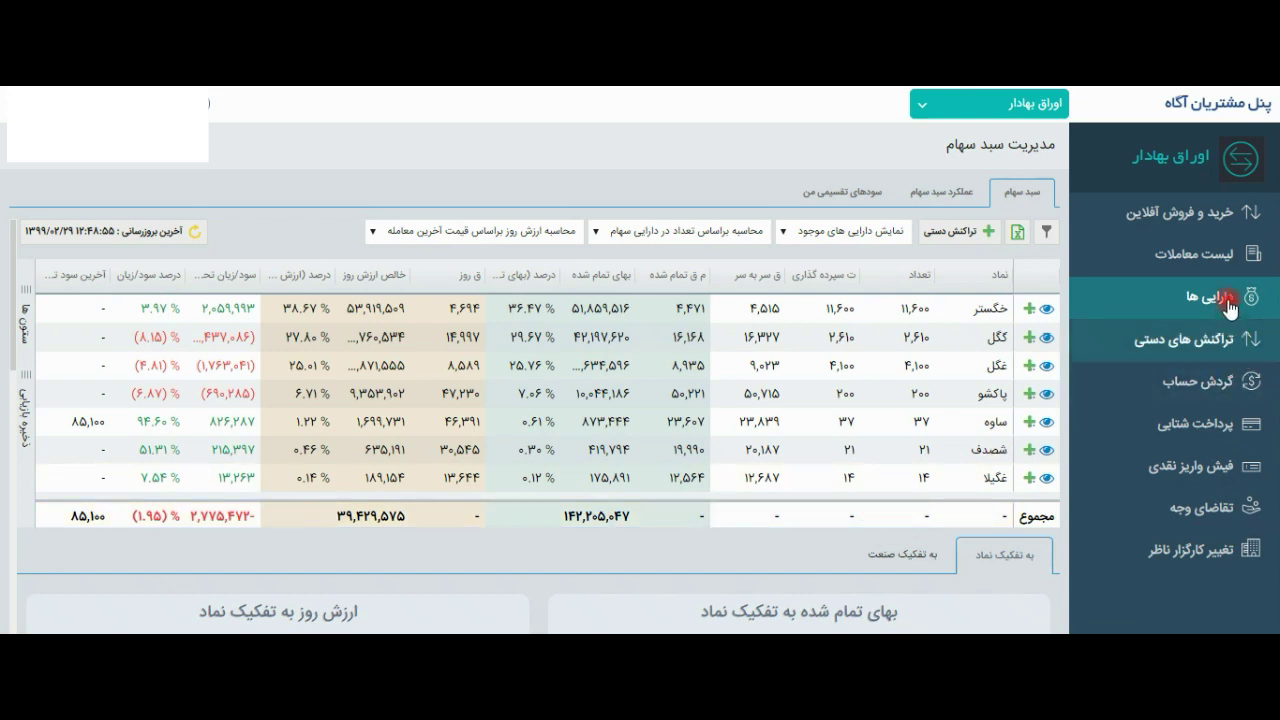
On the پرداخت شتابی page, fill in an online payment of 1,000,000,000 through بانک سامان and cancel it.
{"action": "left_click", "coordinate": [1217, 352]}
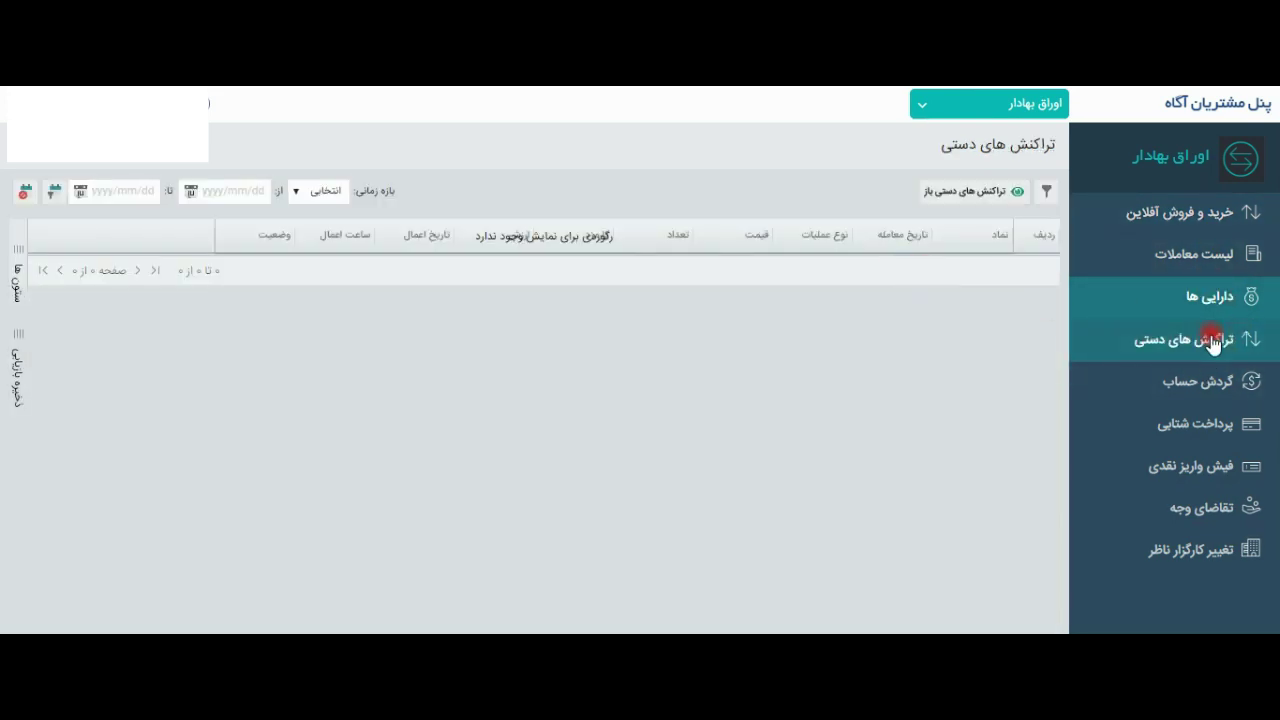
{"action": "left_click", "coordinate": [1213, 428]}
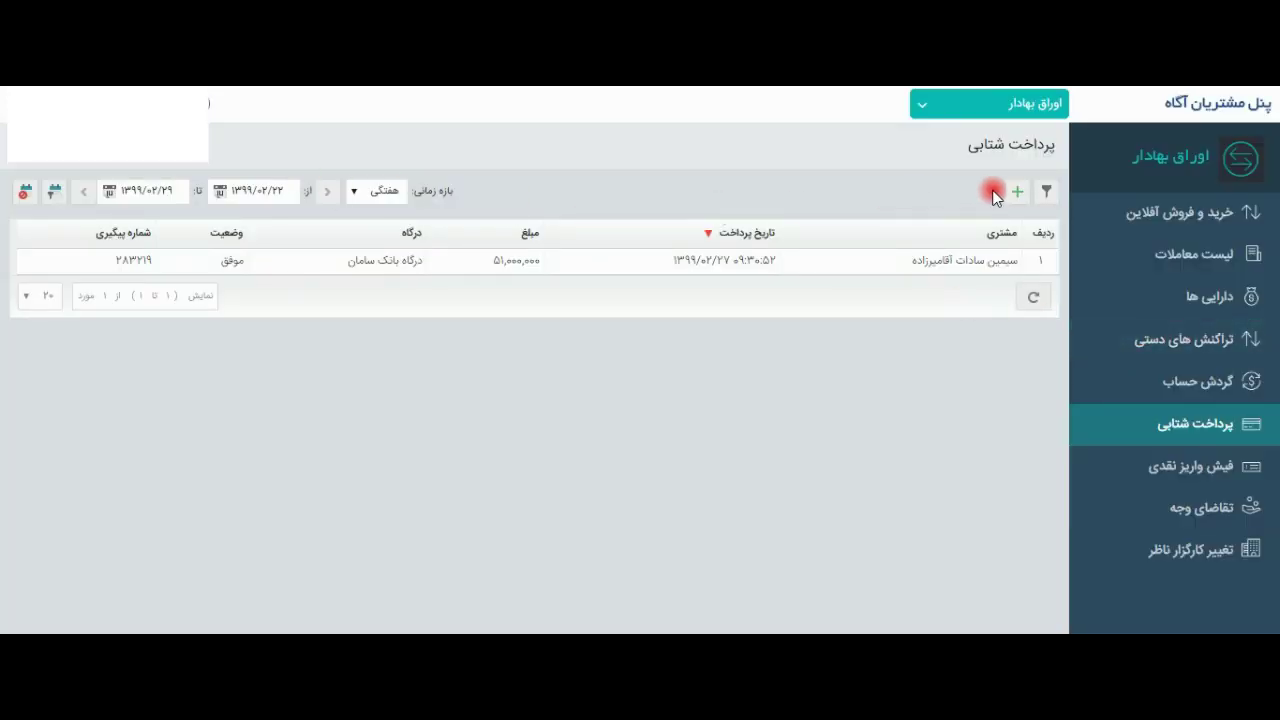
{"action": "left_click", "coordinate": [1015, 193]}
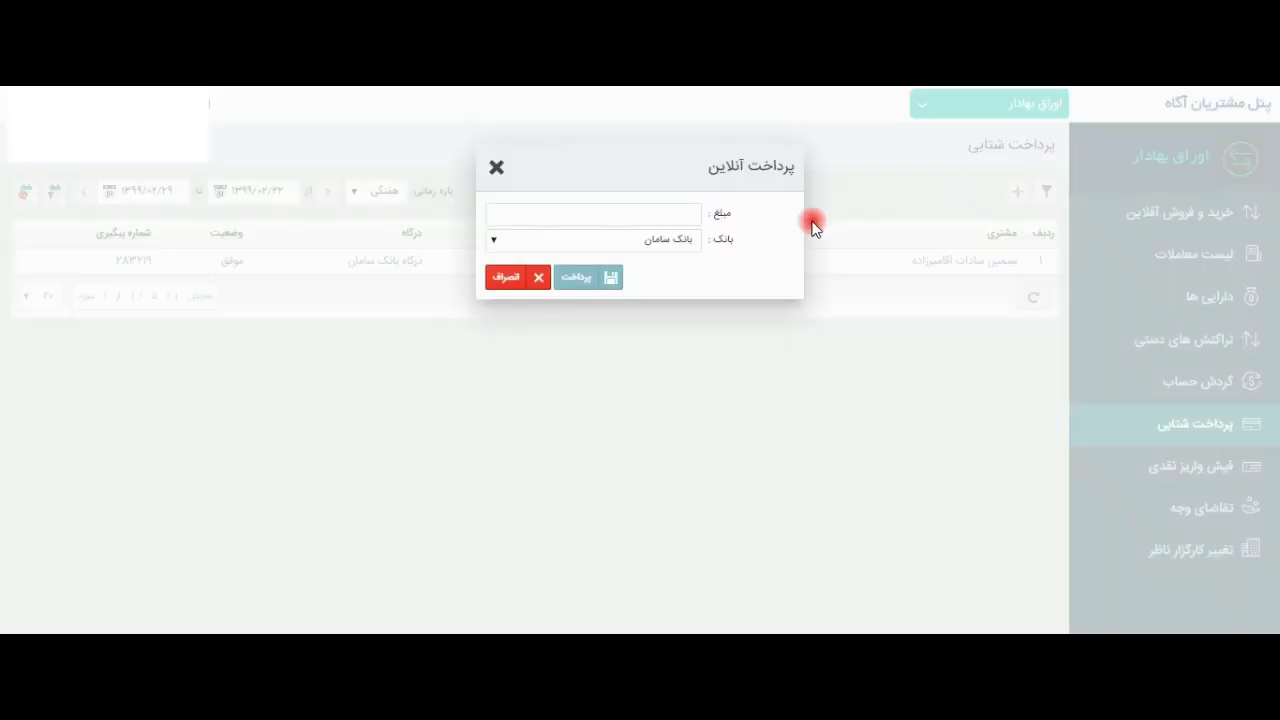
{"action": "left_click", "coordinate": [649, 212]}
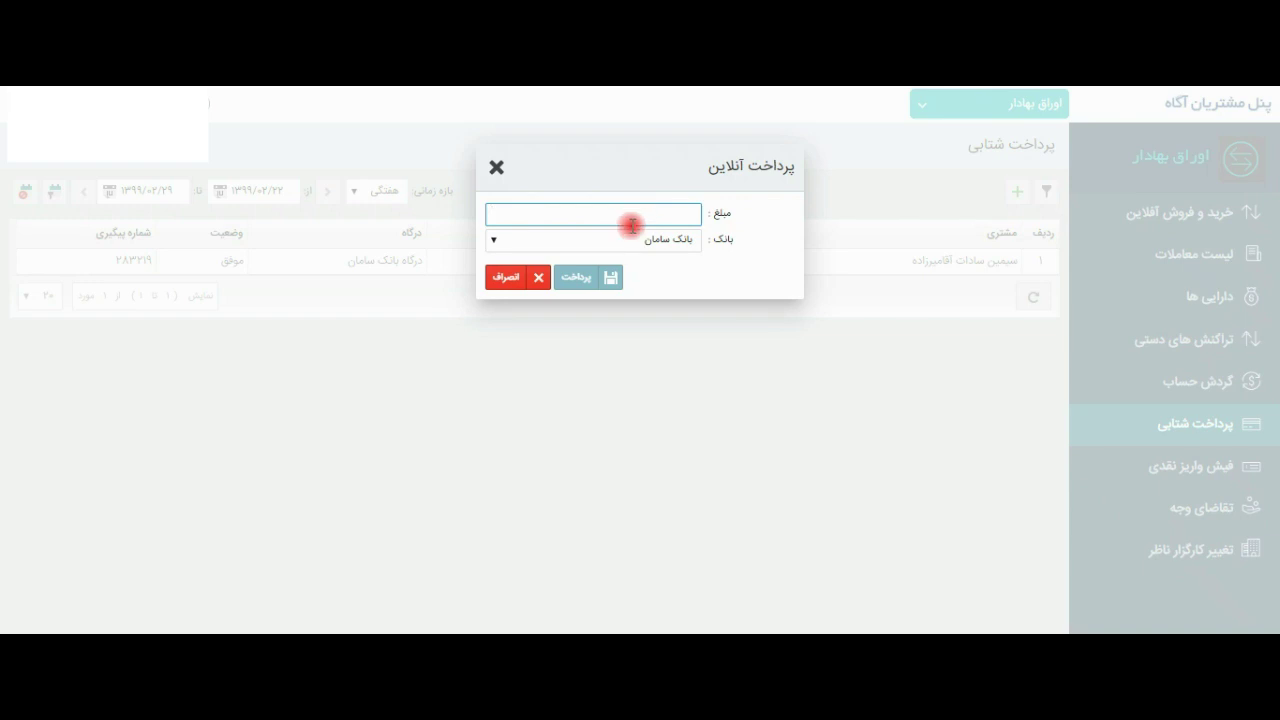
{"action": "type", "text": "1"}
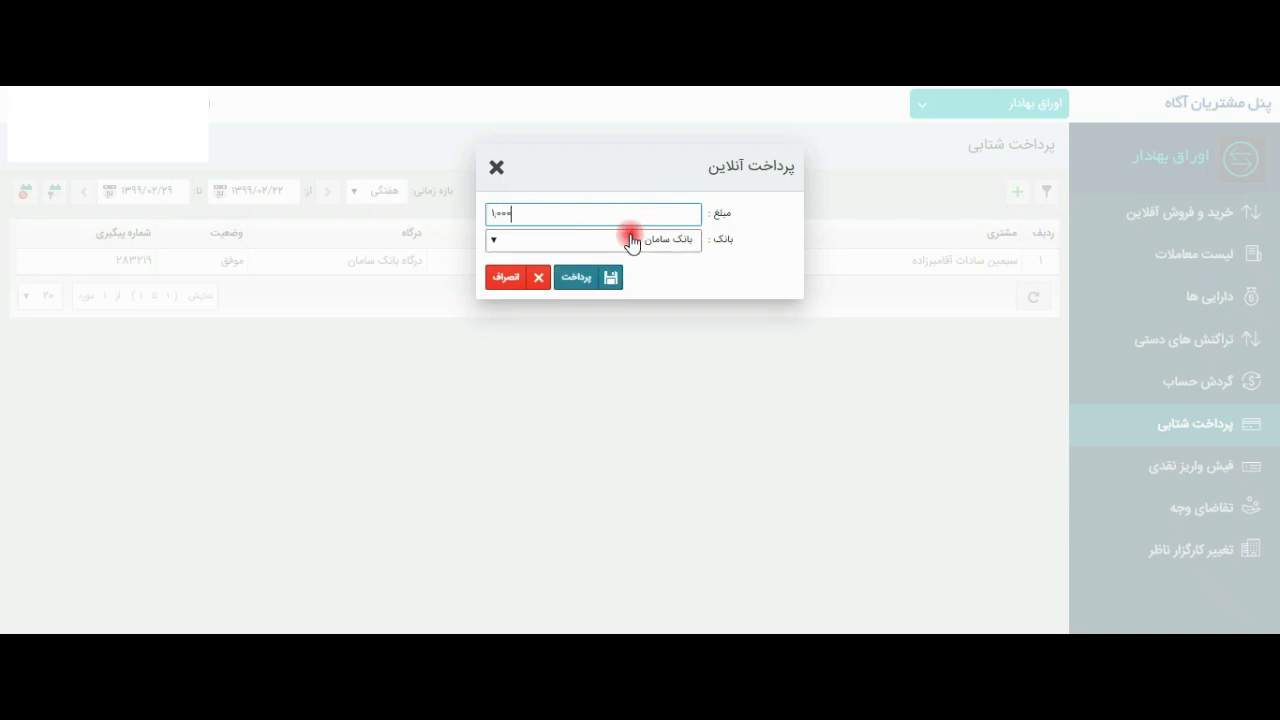
{"action": "left_click", "coordinate": [631, 242]}
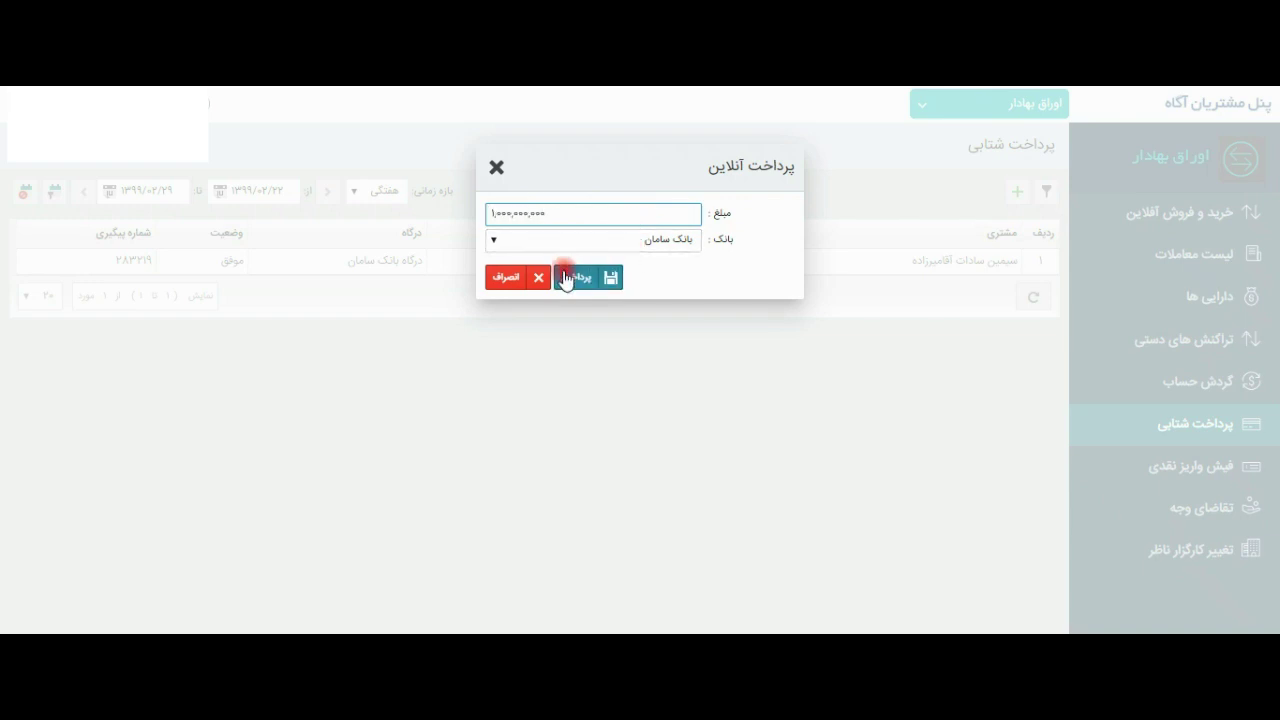
{"action": "left_click", "coordinate": [509, 288]}
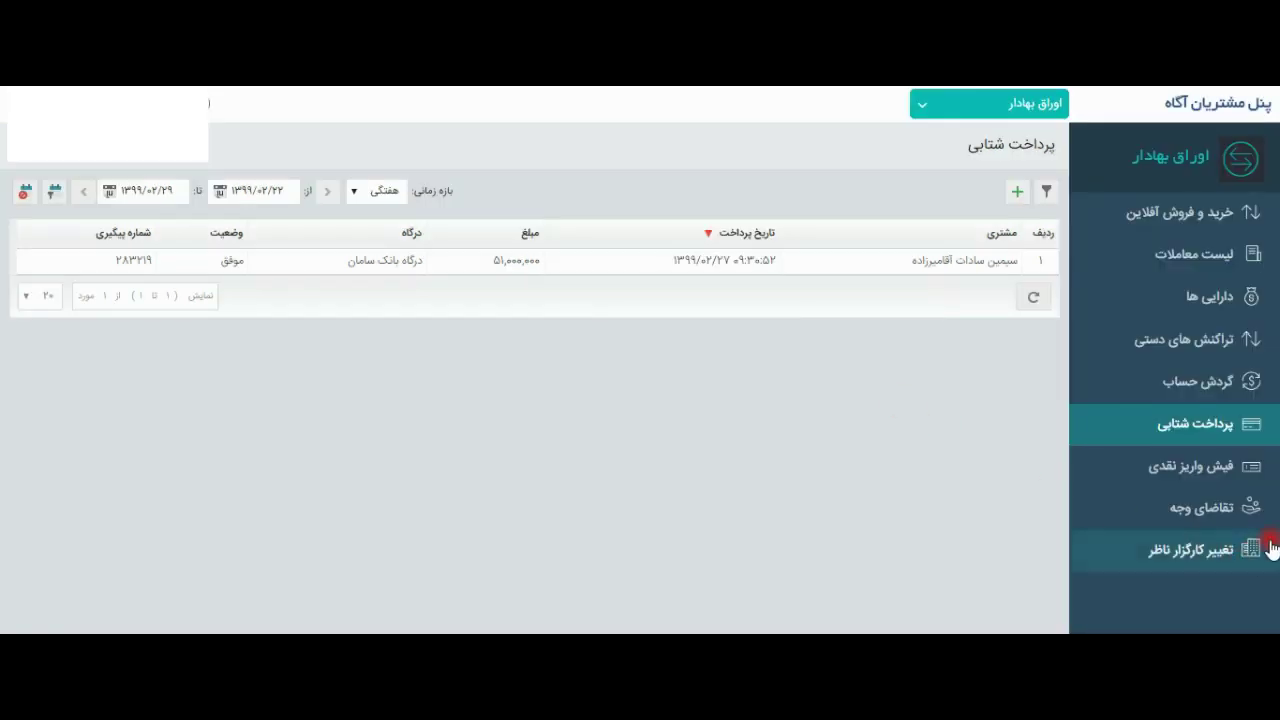
Open the offline buy and sell page (خرید و فروش آفلاین) and examine the listed requests.
{"action": "left_click", "coordinate": [1213, 505]}
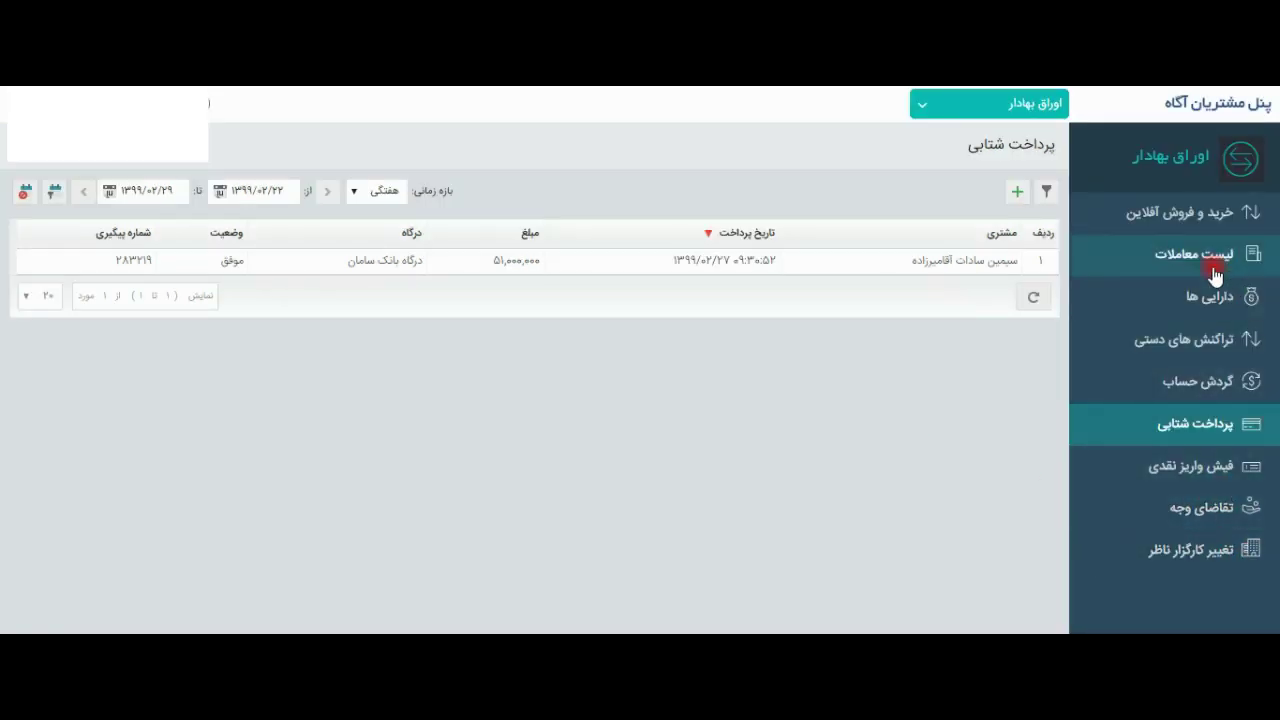
{"action": "left_click", "coordinate": [1208, 213]}
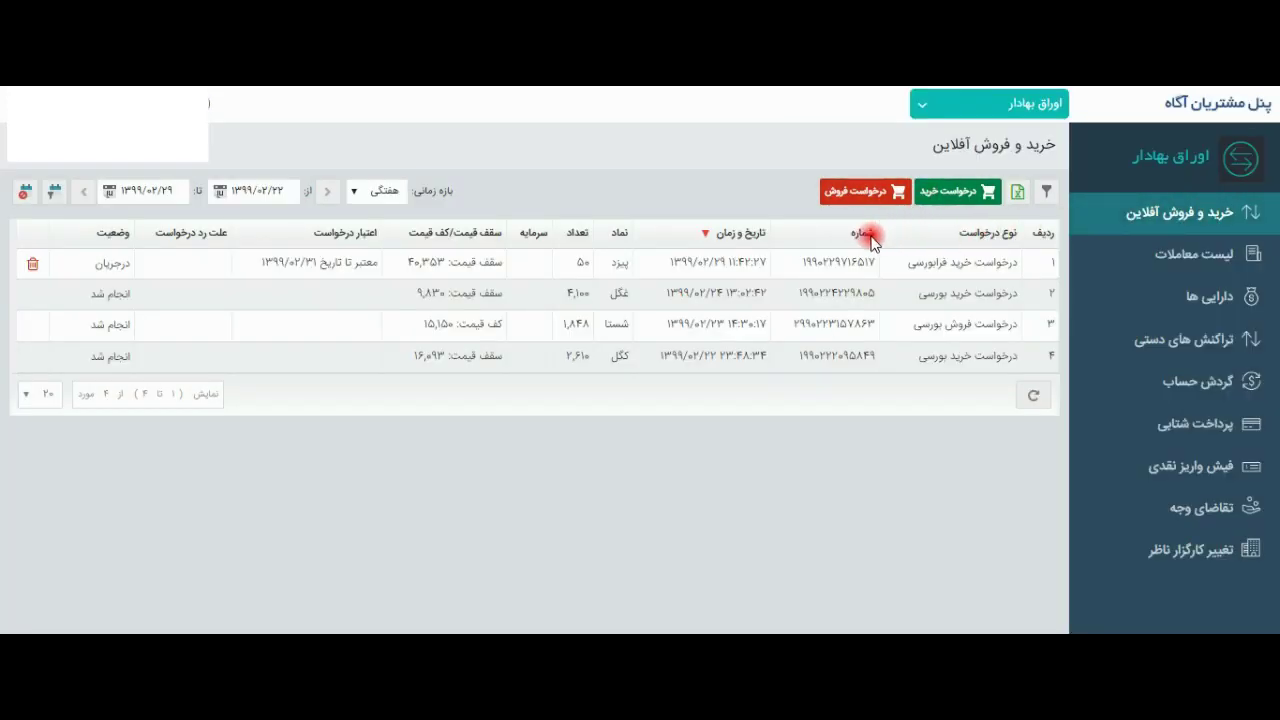
{"action": "left_click", "coordinate": [650, 272]}
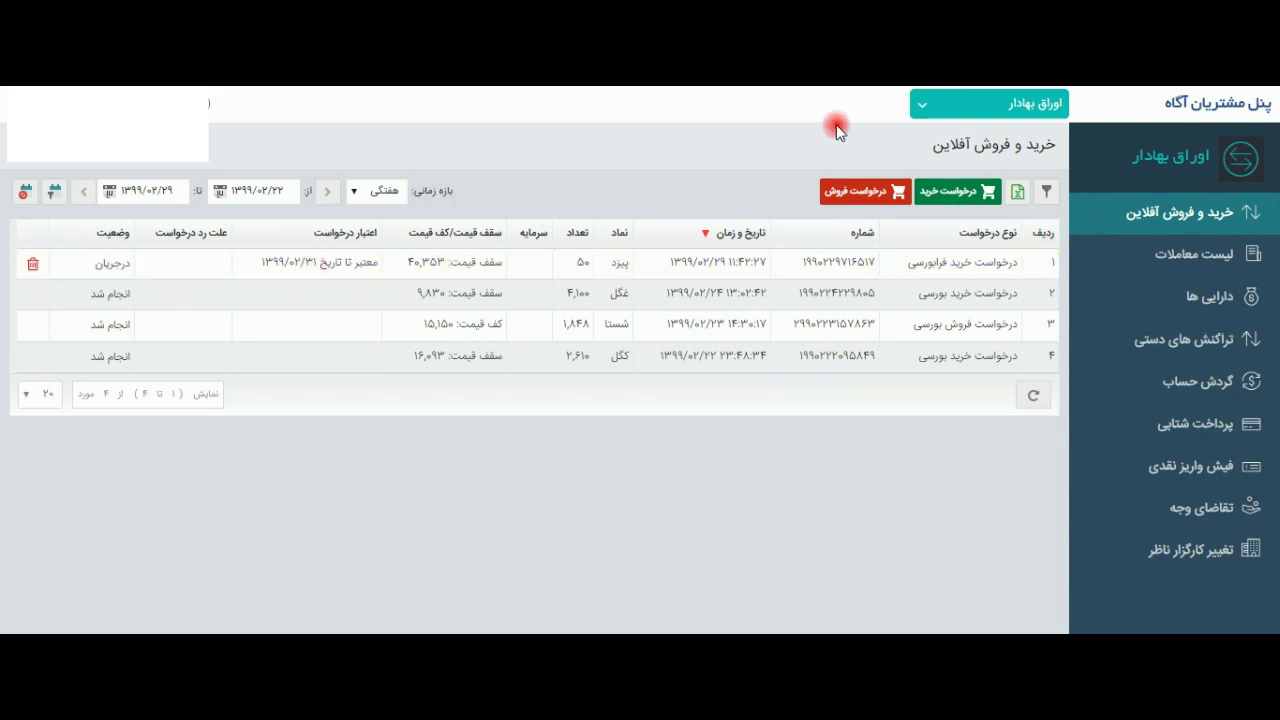
Start a new stock purchase request and choose the symbol تاپیکو.
{"action": "left_click", "coordinate": [968, 193]}
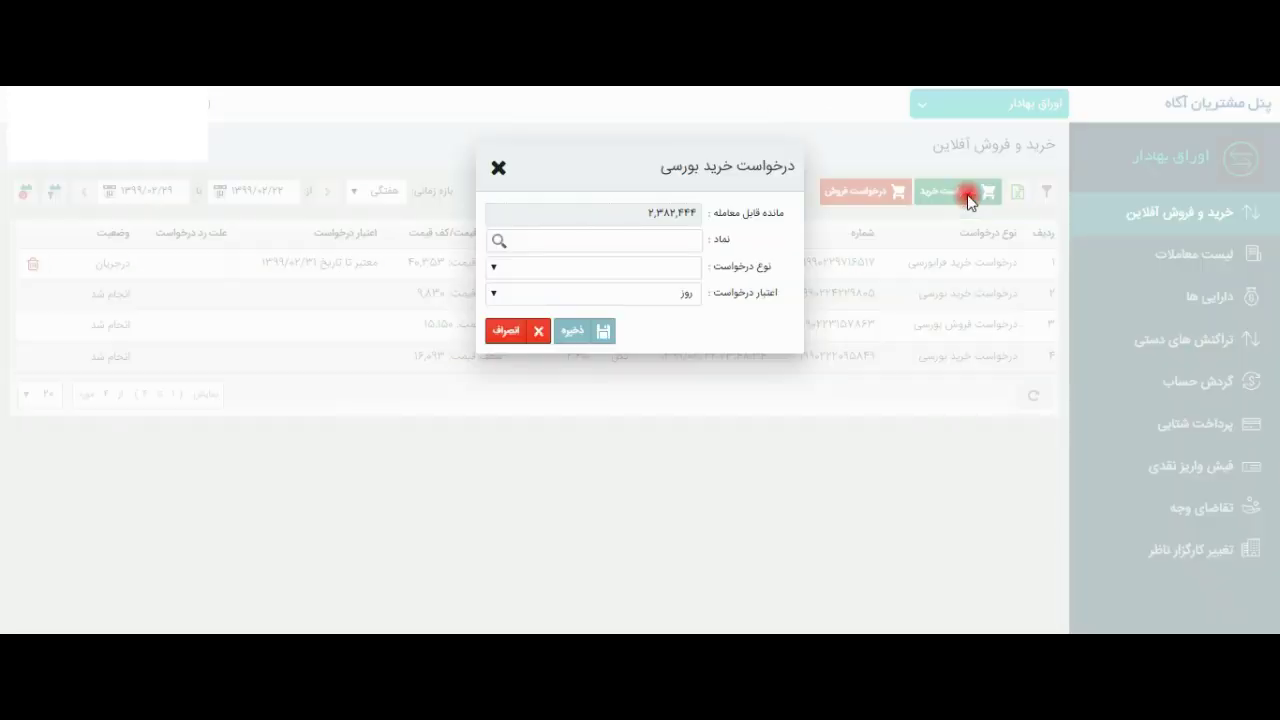
{"action": "left_click", "coordinate": [666, 233]}
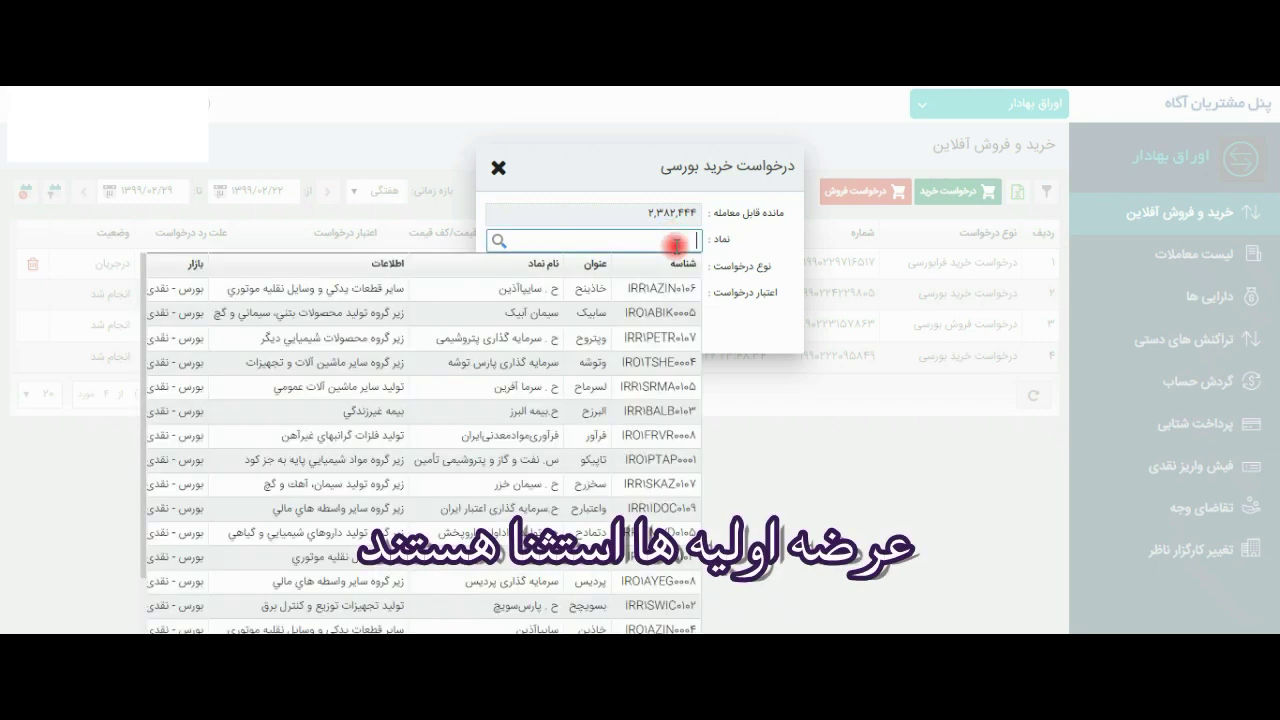
{"action": "left_click", "coordinate": [670, 237]}
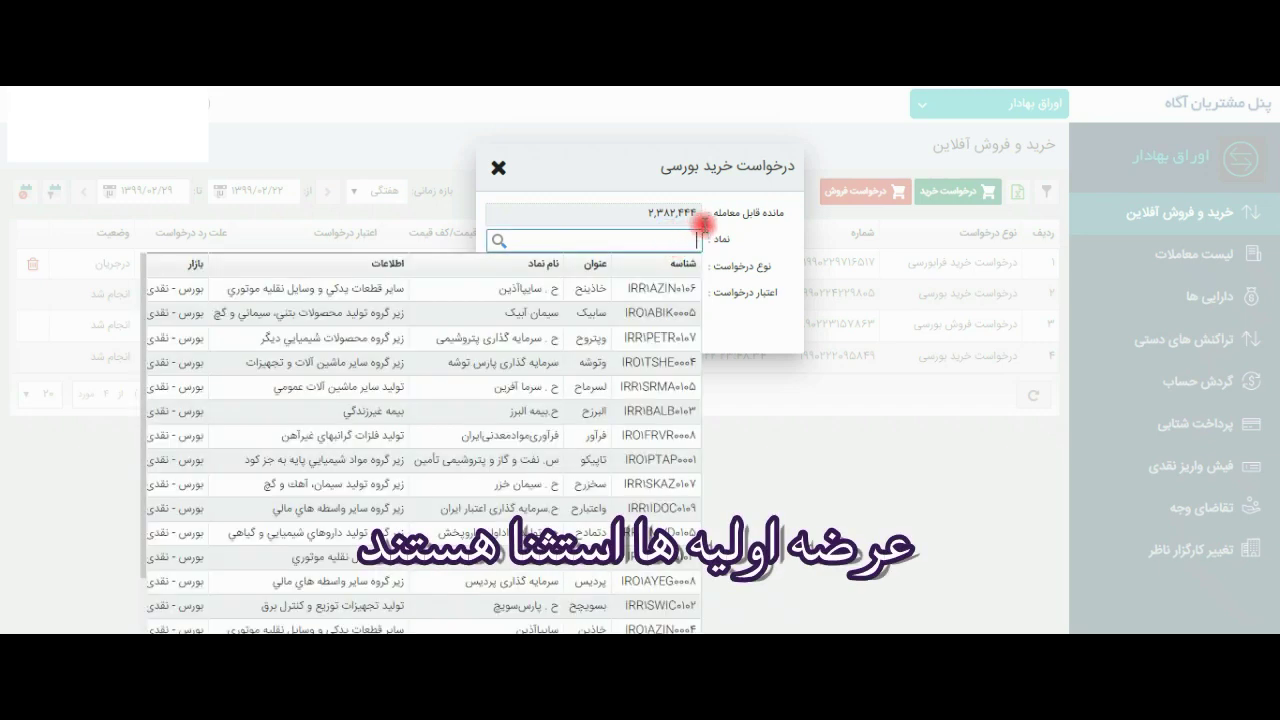
{"action": "left_click", "coordinate": [596, 462]}
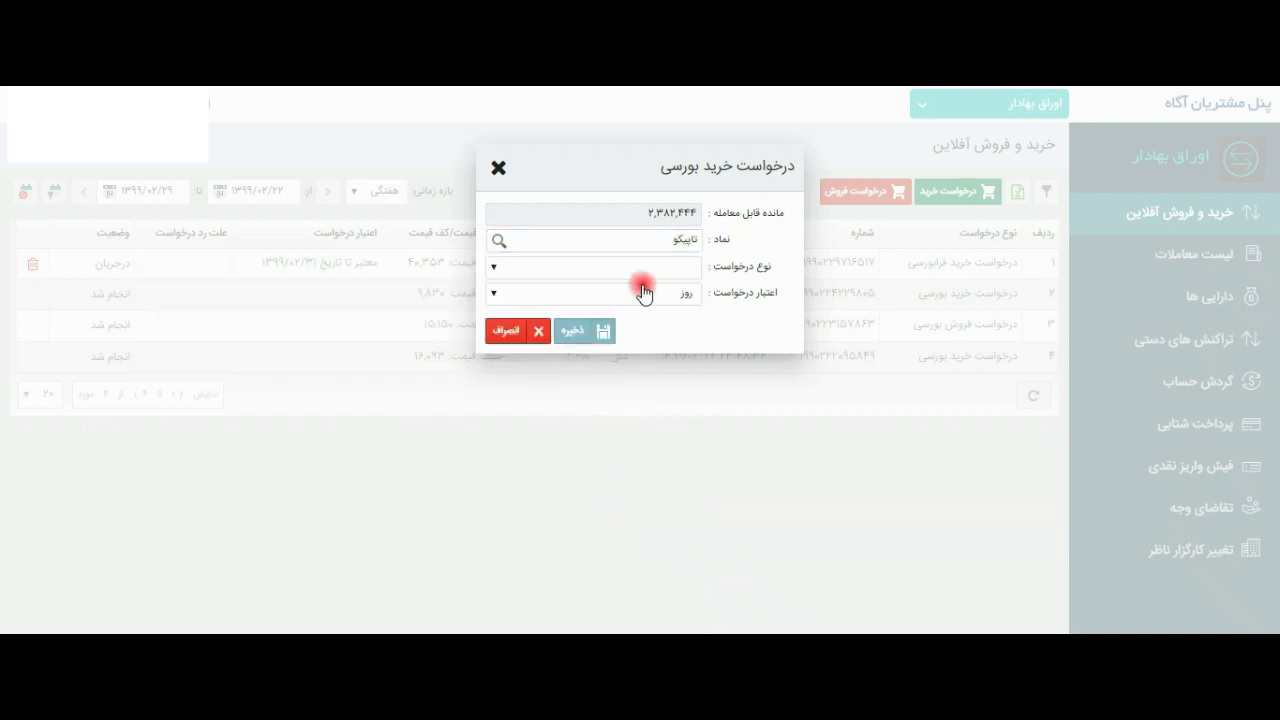
Set the purchase request type to حجم و قیمت روز with a quantity of 5,000.
{"action": "left_click", "coordinate": [681, 268]}
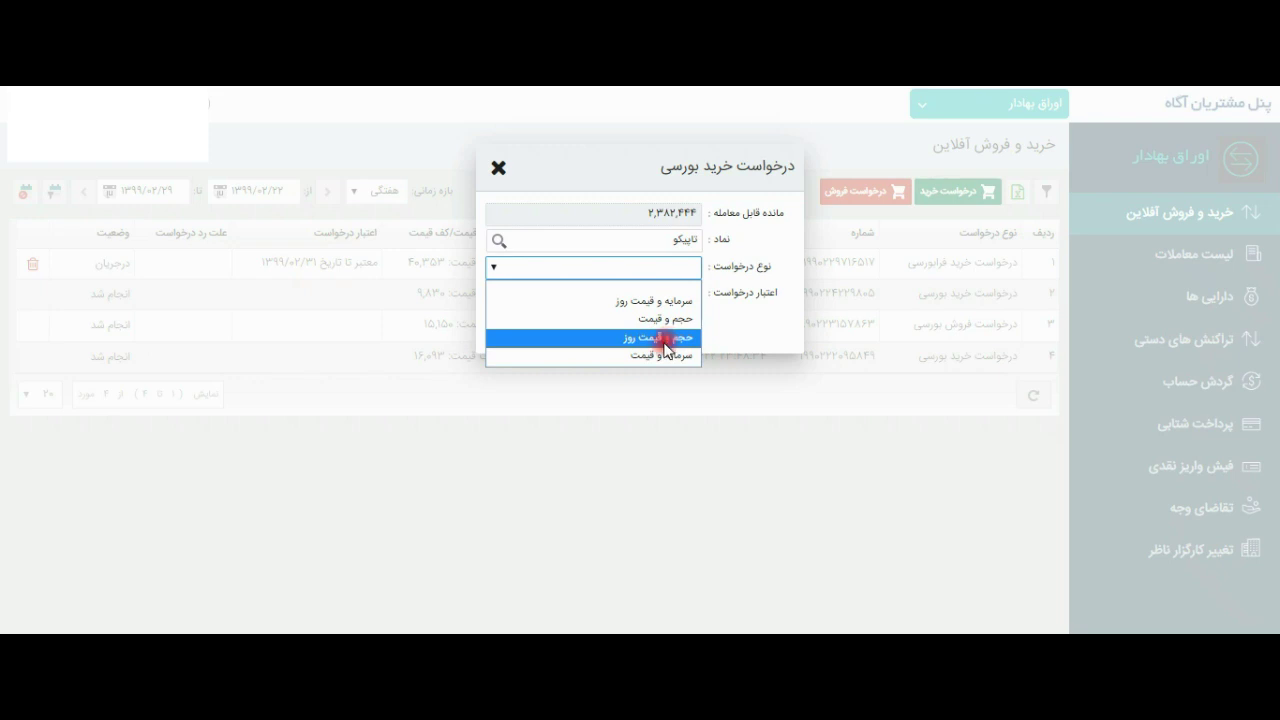
{"action": "left_click", "coordinate": [665, 340]}
{"action": "left_click", "coordinate": [692, 292]}
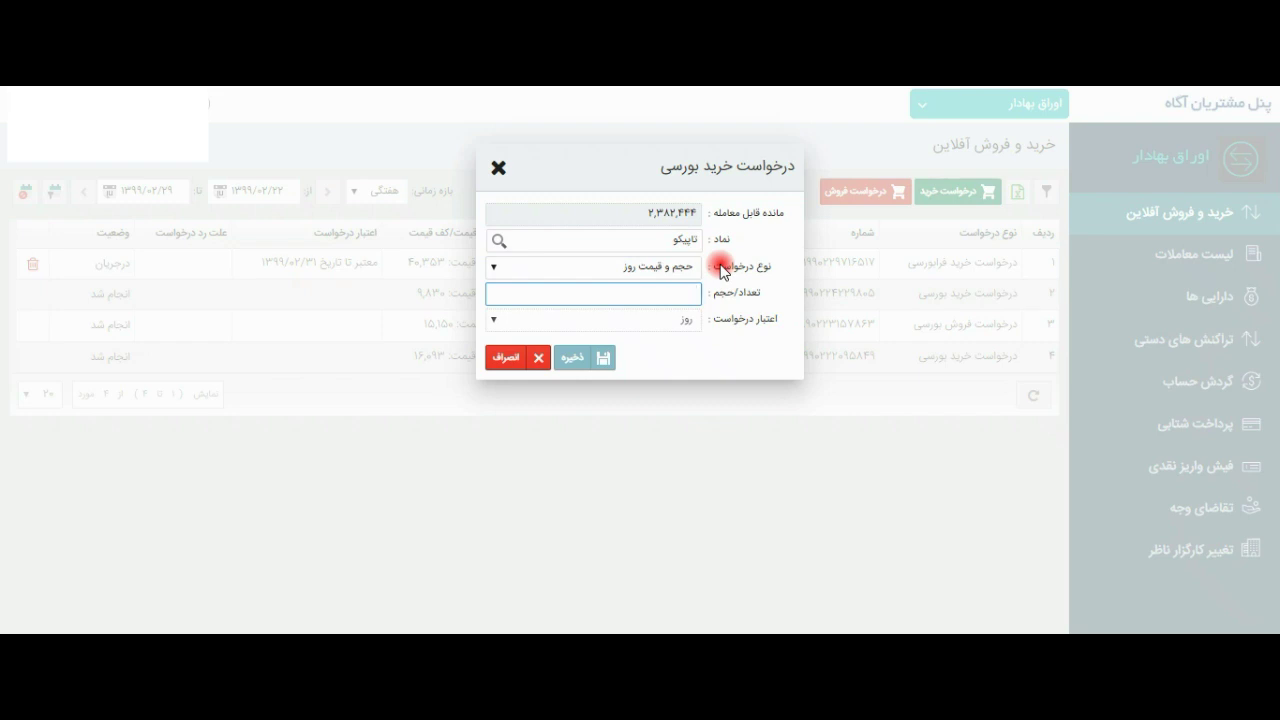
{"action": "type", "text": "50"}
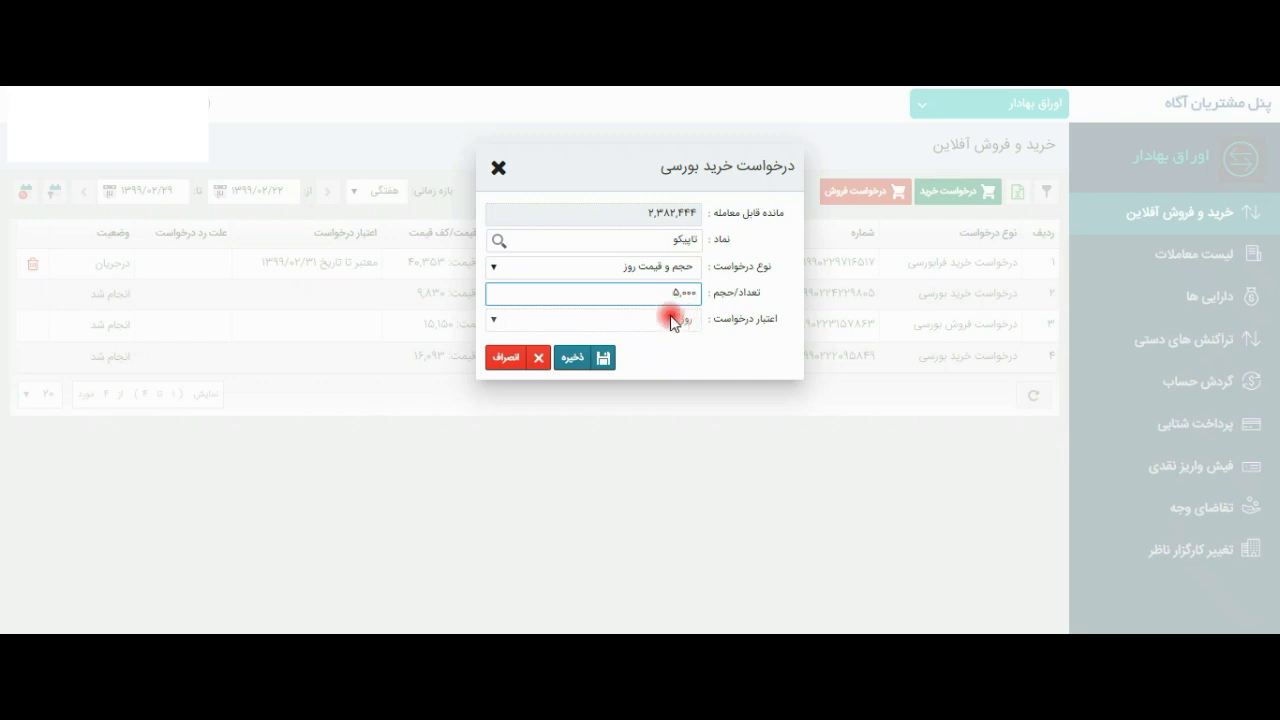
{"action": "left_click", "coordinate": [682, 320]}
{"action": "left_click", "coordinate": [663, 293]}
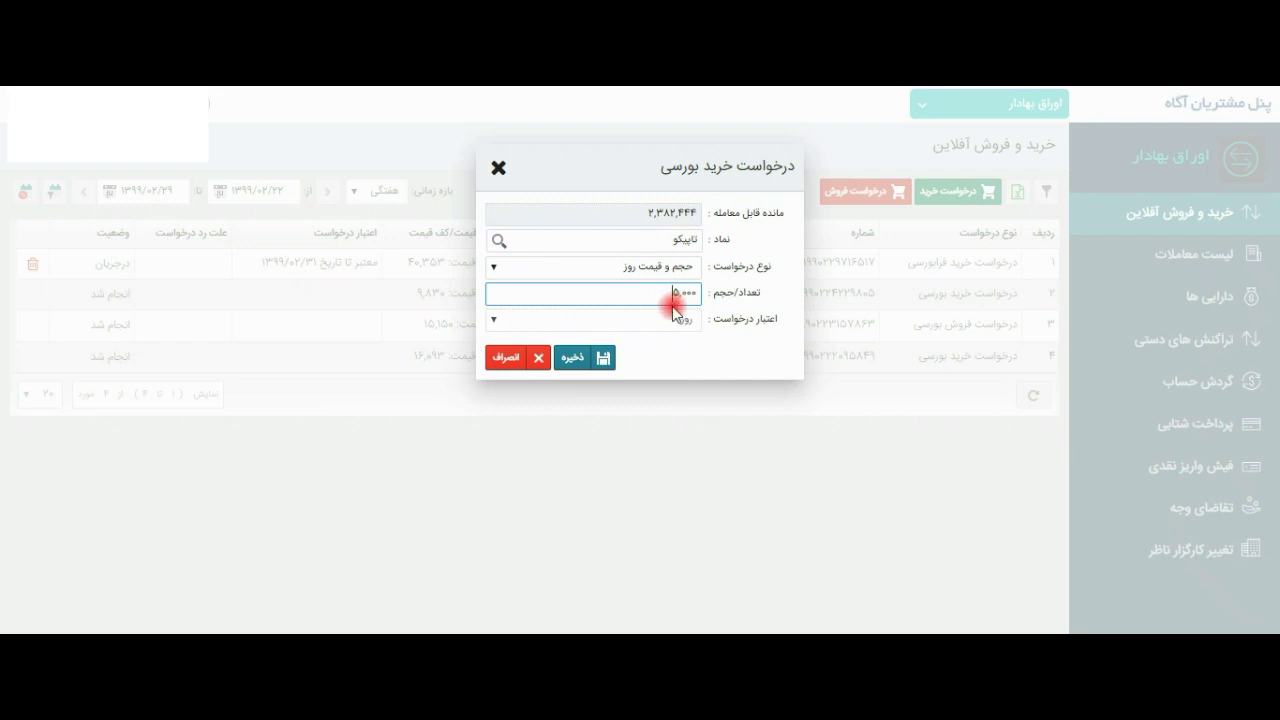
Change the purchase request type to حجم و قیمت and keep its validity at روز.
{"action": "left_click", "coordinate": [622, 270]}
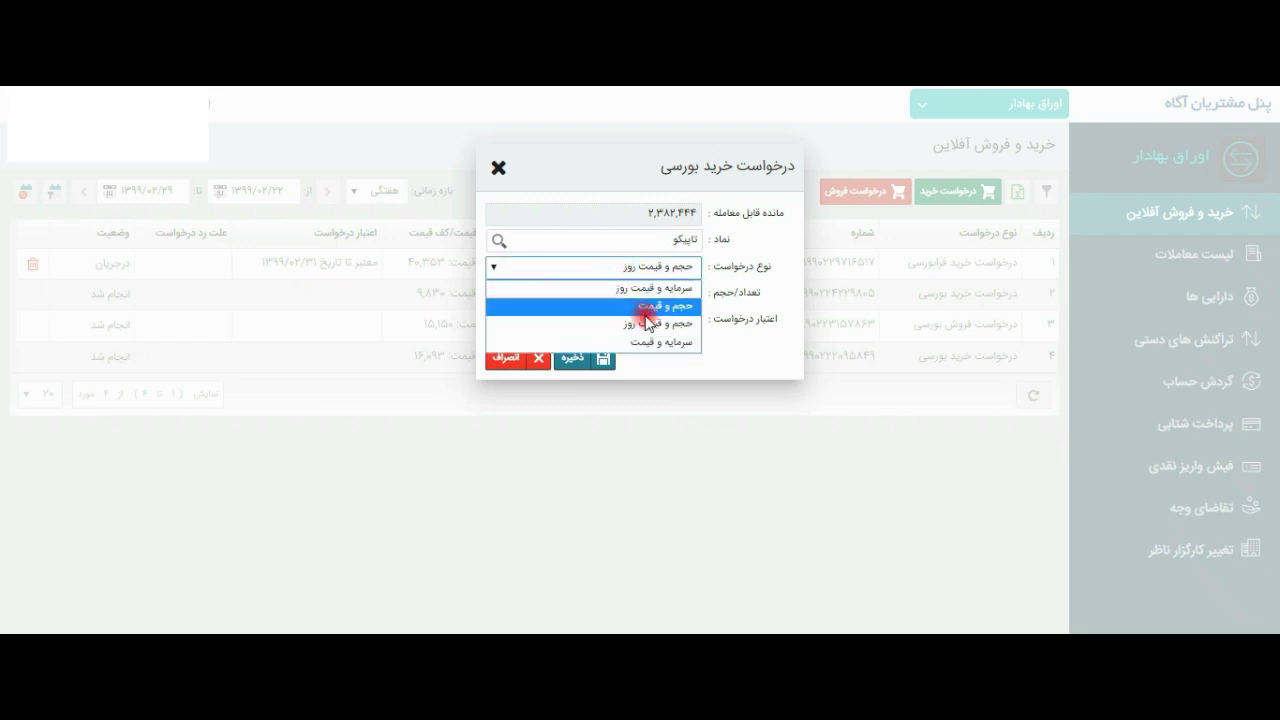
{"action": "left_click", "coordinate": [646, 305]}
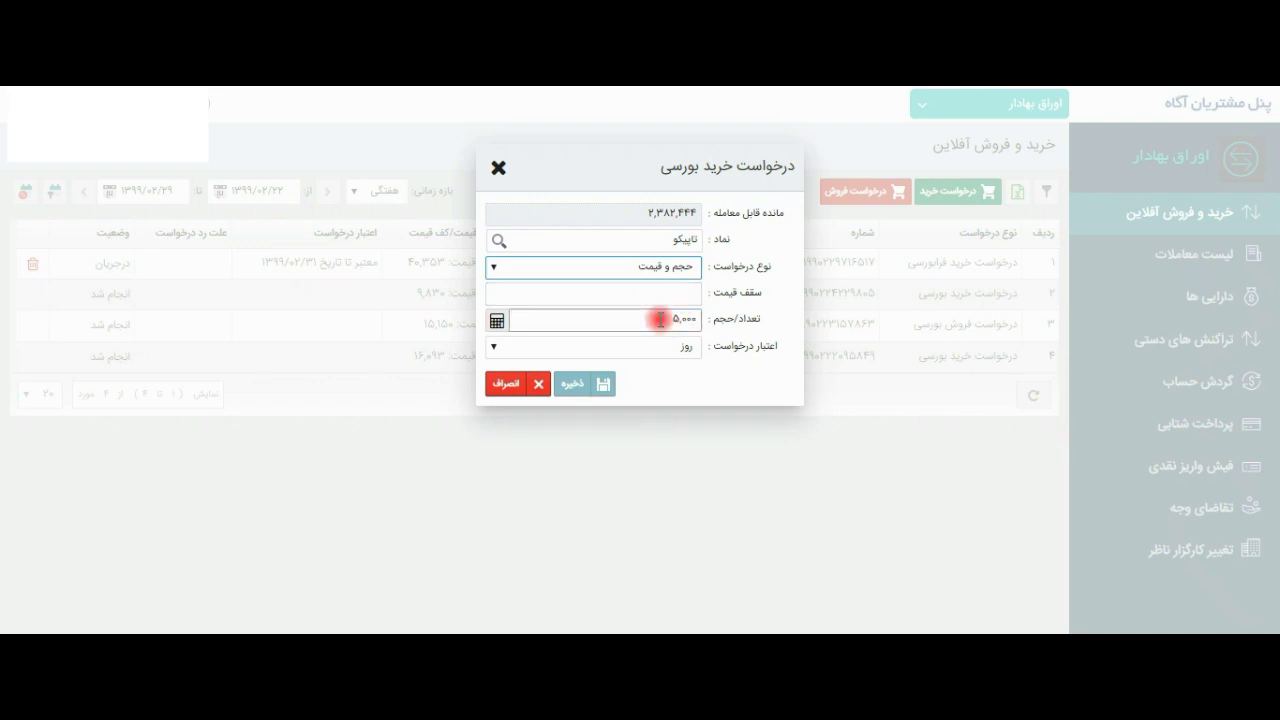
{"action": "left_click", "coordinate": [672, 294]}
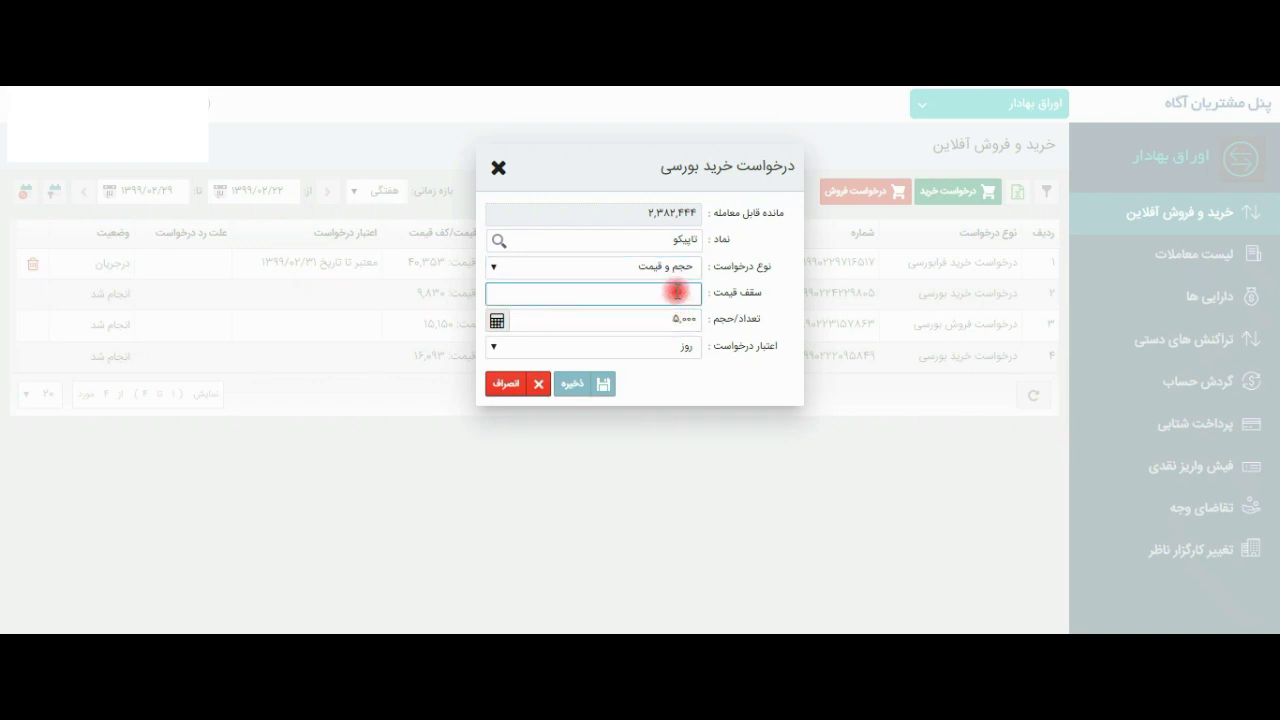
{"action": "left_click", "coordinate": [688, 346]}
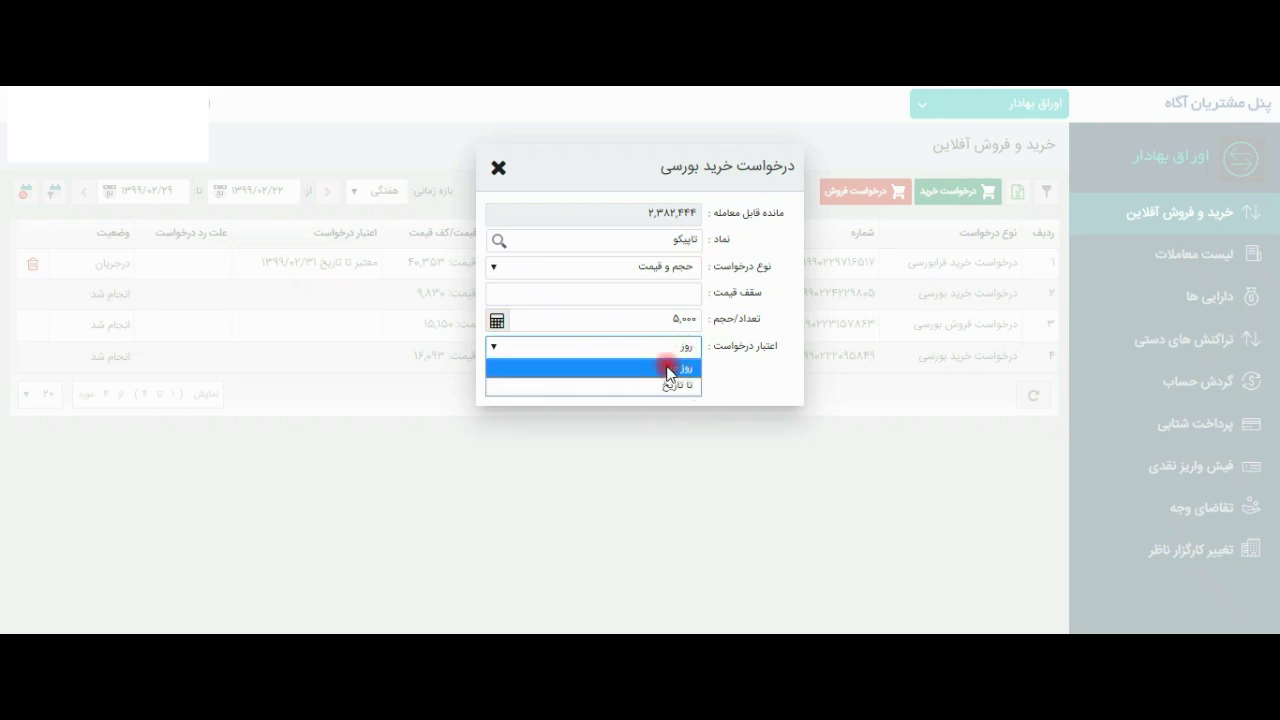
{"action": "left_click", "coordinate": [690, 369]}
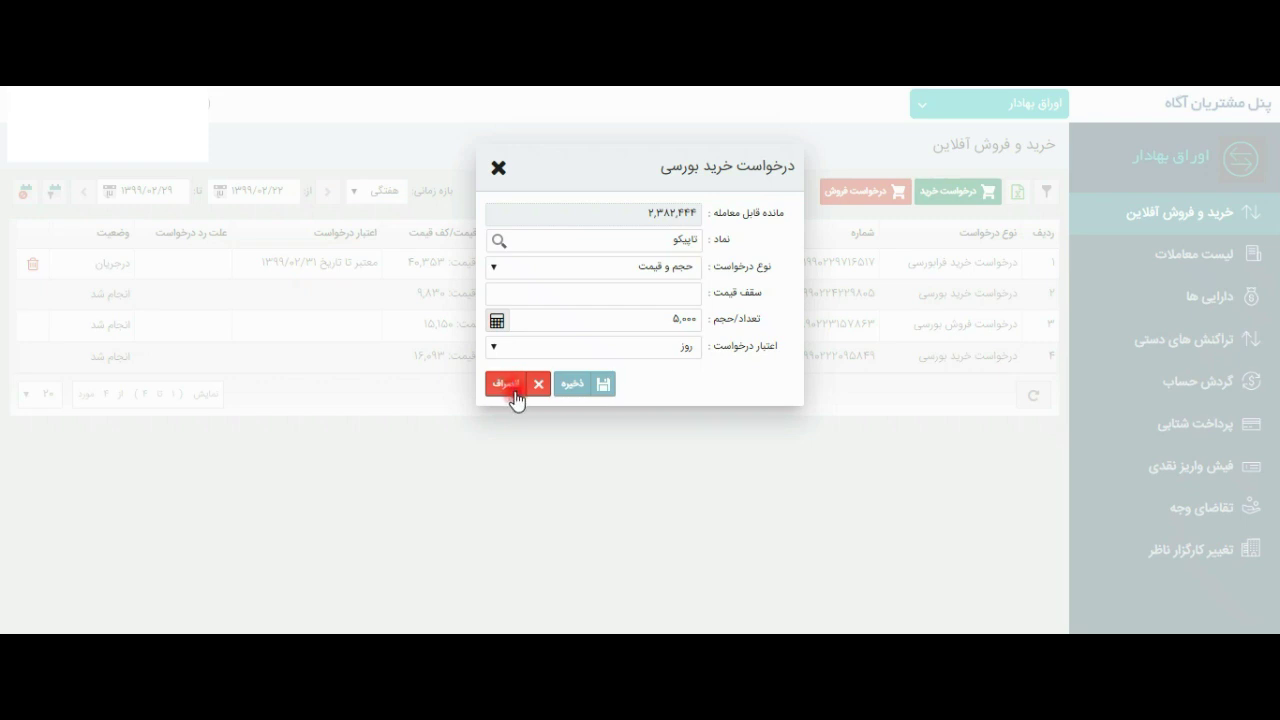
Switch the purchase request type to سرمایه و قیمت, review its capital and price ceiling fields, and cancel the request.
{"action": "left_click", "coordinate": [561, 271]}
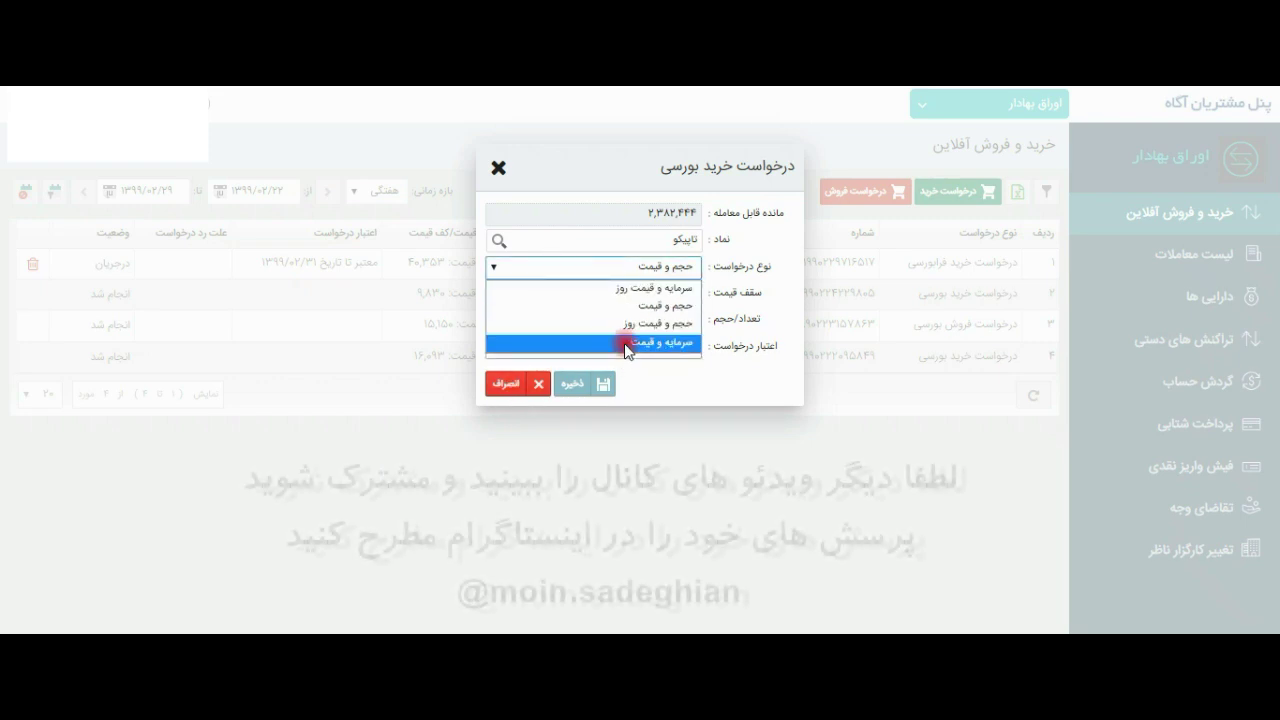
{"action": "left_click", "coordinate": [623, 355]}
{"action": "left_click", "coordinate": [632, 325]}
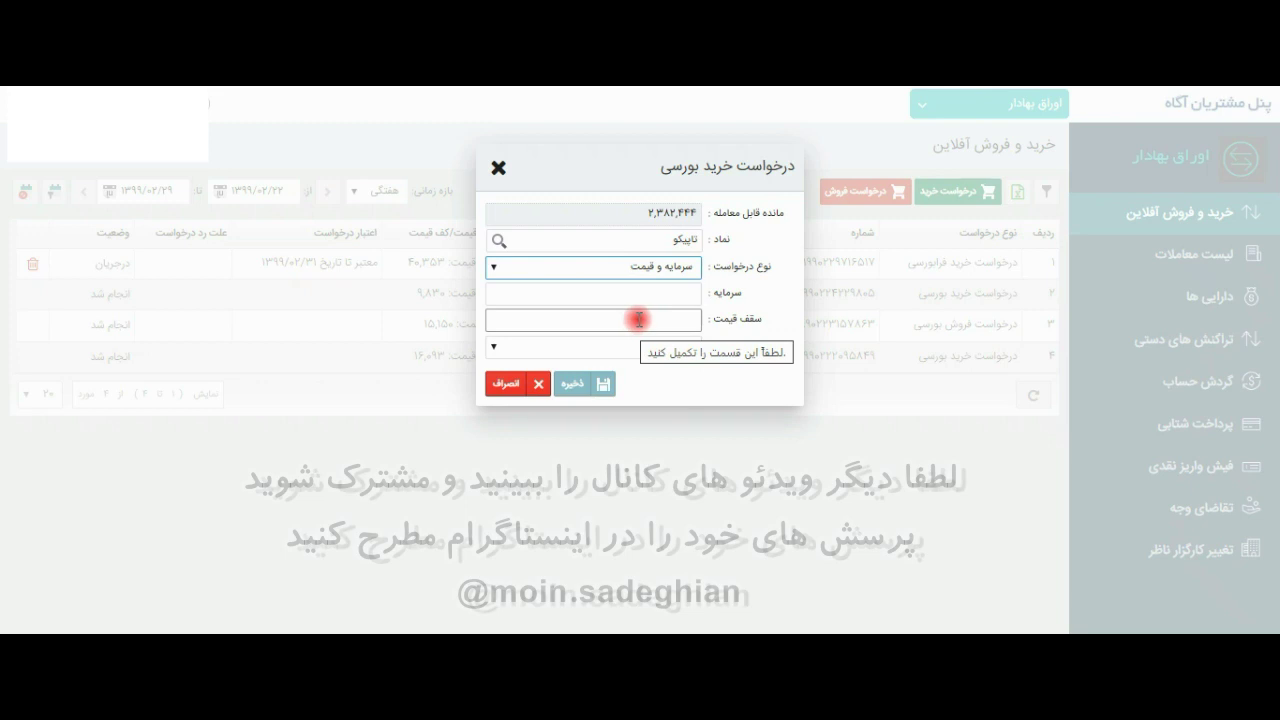
{"action": "left_click", "coordinate": [665, 298]}
{"action": "left_click", "coordinate": [665, 298]}
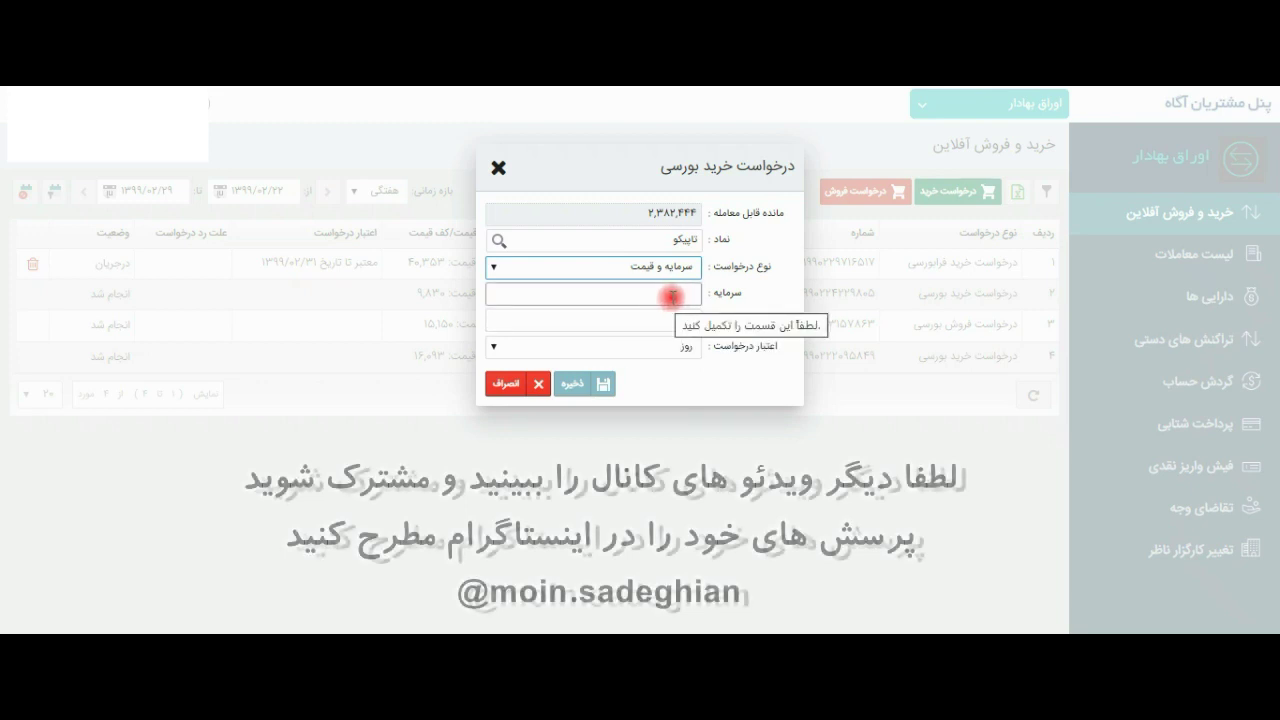
{"action": "left_click", "coordinate": [690, 321]}
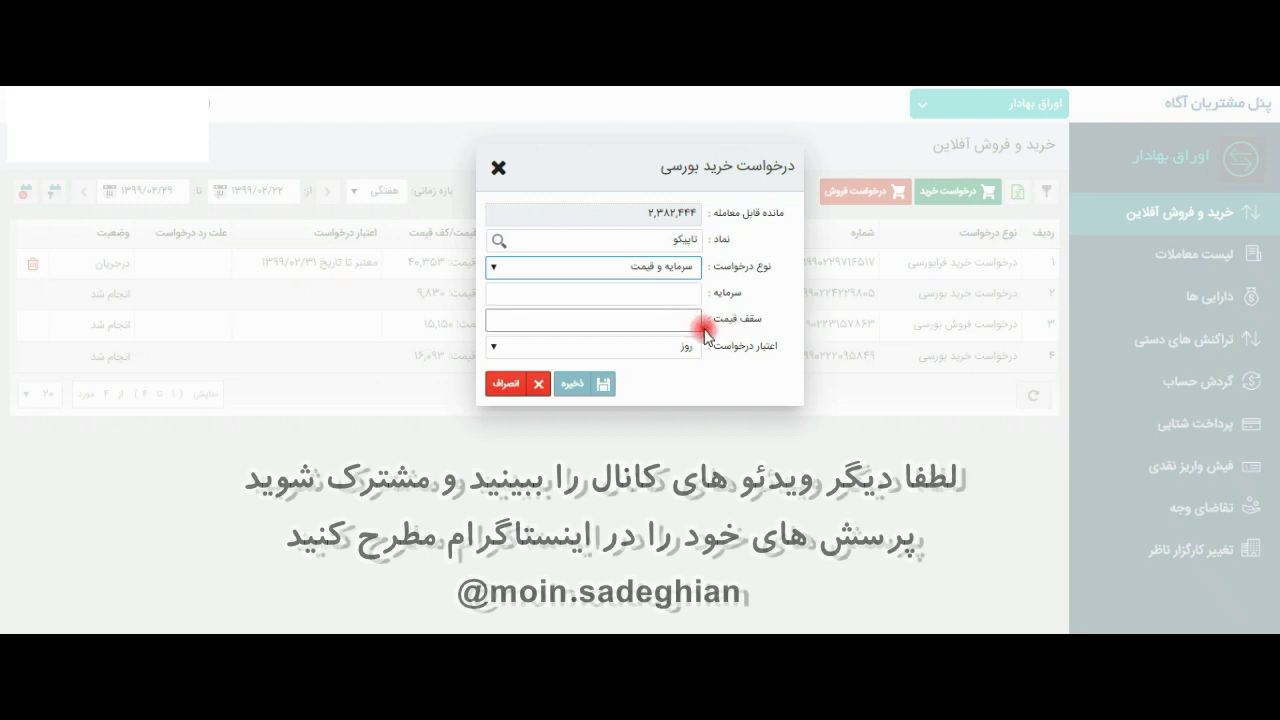
{"action": "left_click", "coordinate": [685, 322]}
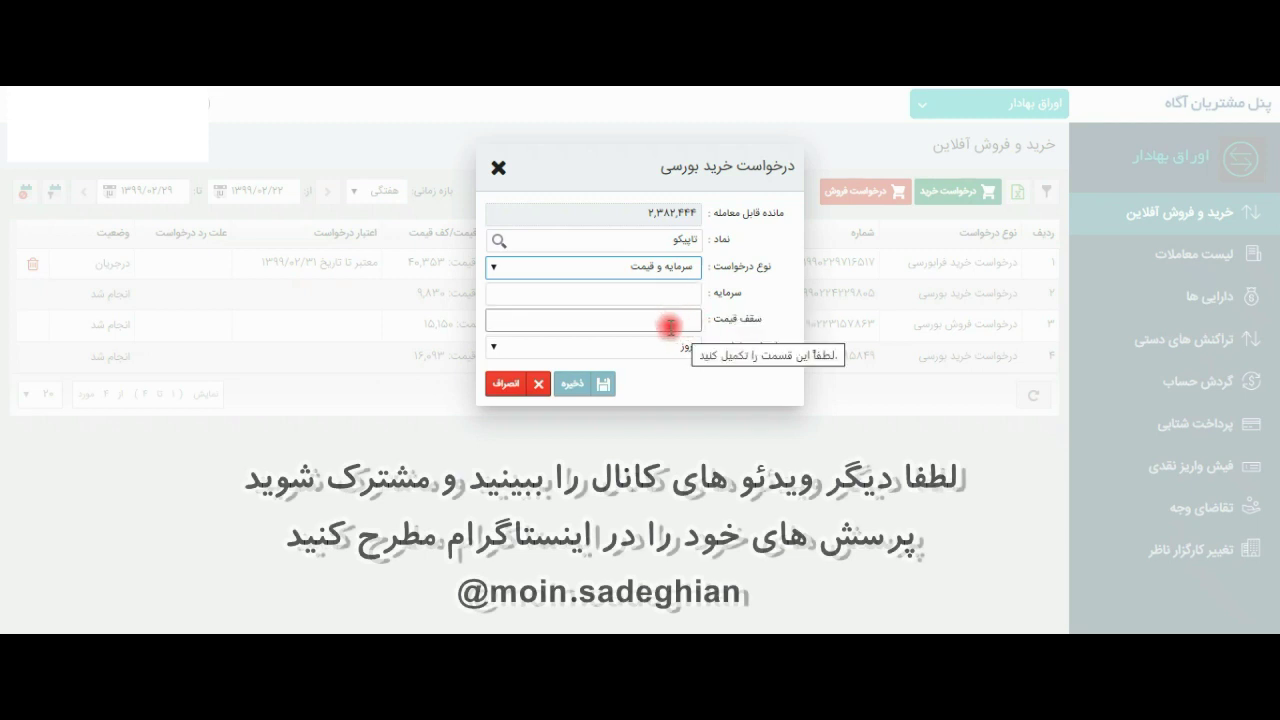
{"action": "left_click", "coordinate": [681, 328]}
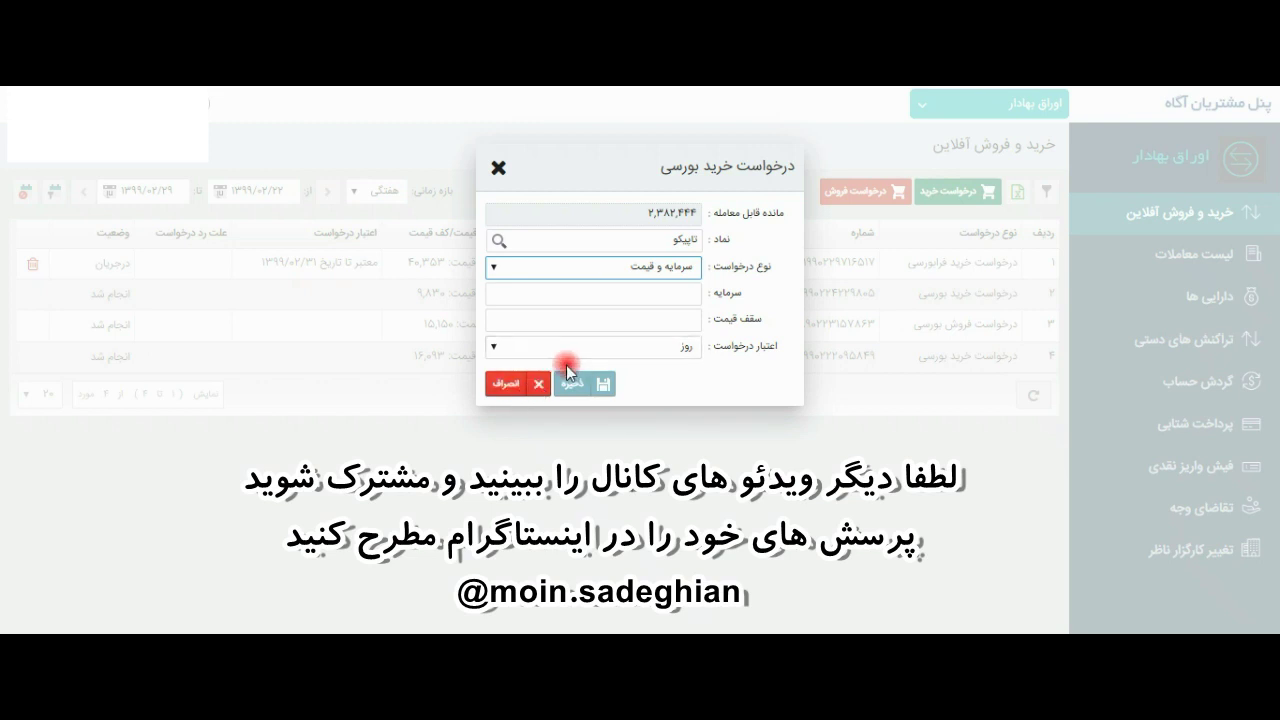
{"action": "left_click", "coordinate": [508, 387]}
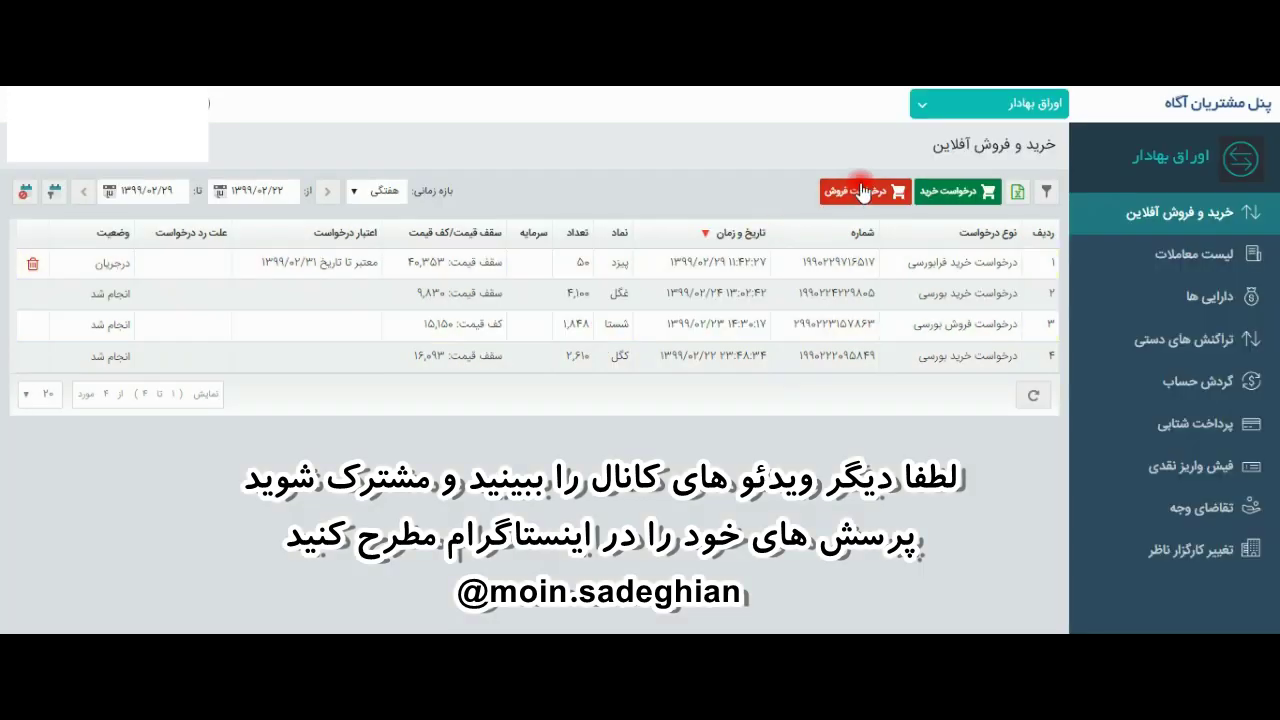
Start a new stock sell request and choose the symbol تاپیکو.
{"action": "left_click", "coordinate": [860, 188]}
{"action": "left_click", "coordinate": [672, 244]}
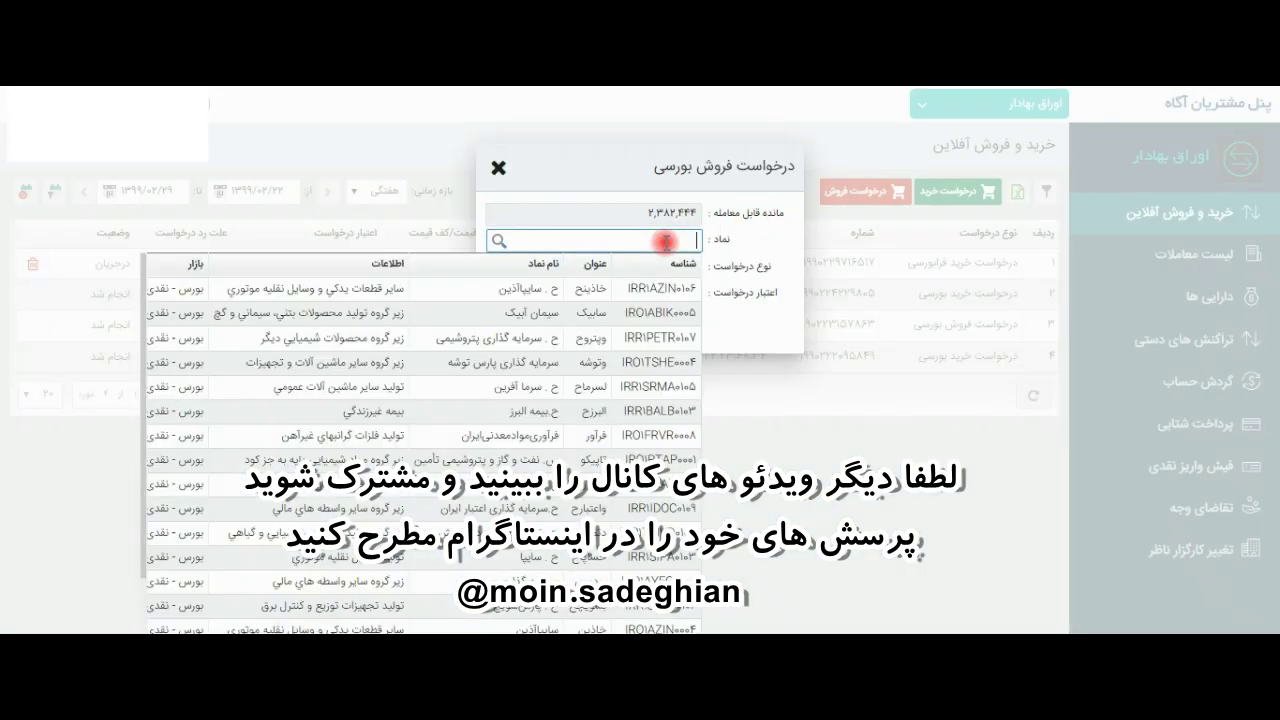
{"action": "left_click", "coordinate": [588, 461]}
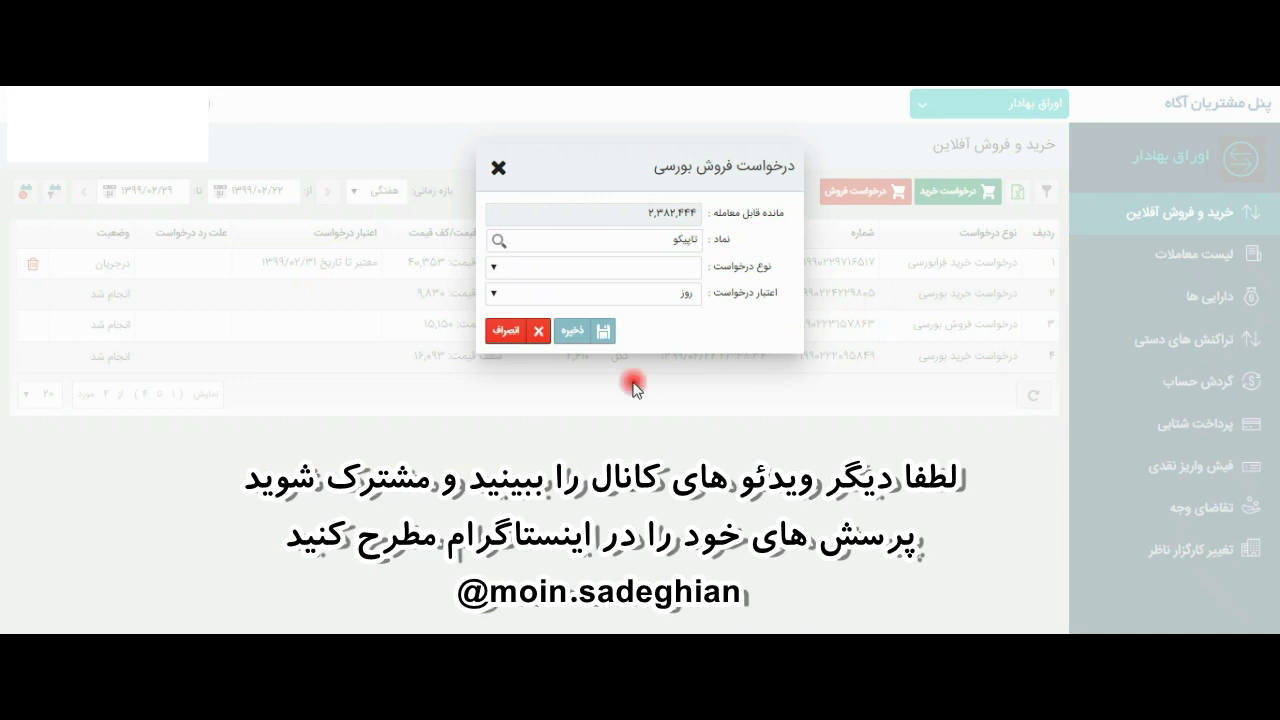
Set the sell request type to حجم و قیمت روز with a quantity of 5,000.
{"action": "left_click", "coordinate": [678, 271]}
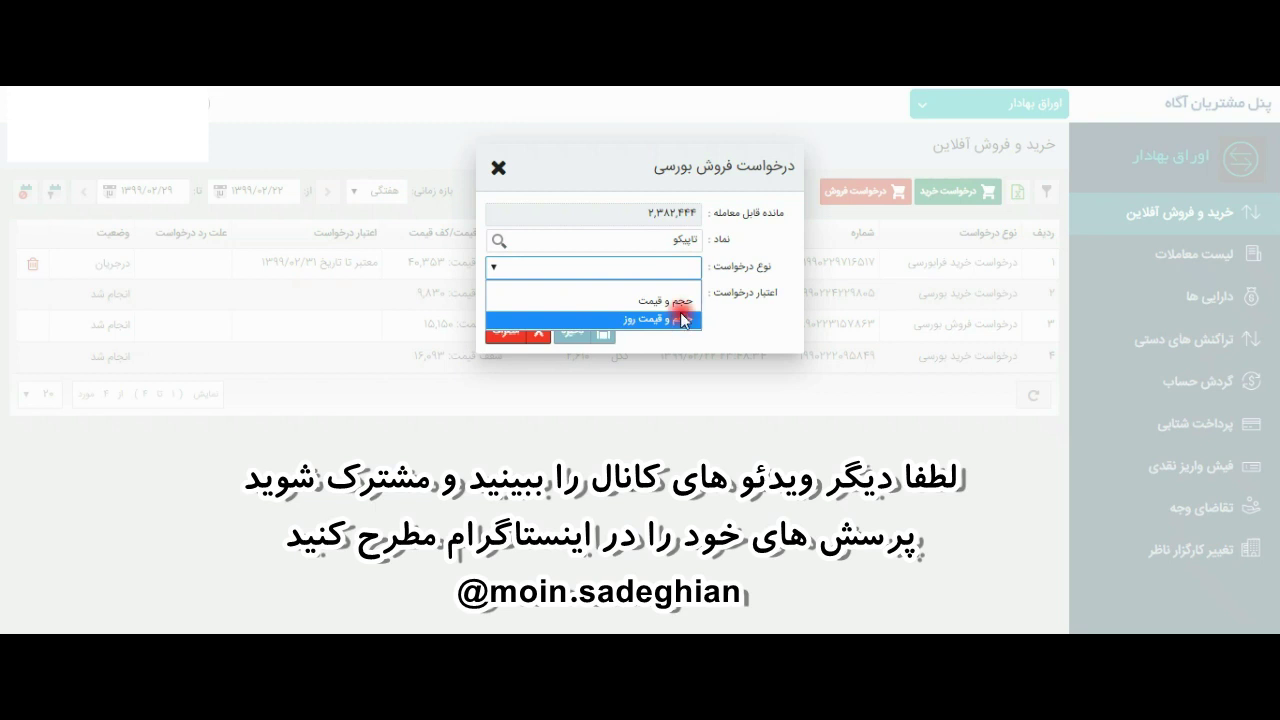
{"action": "left_click", "coordinate": [688, 320]}
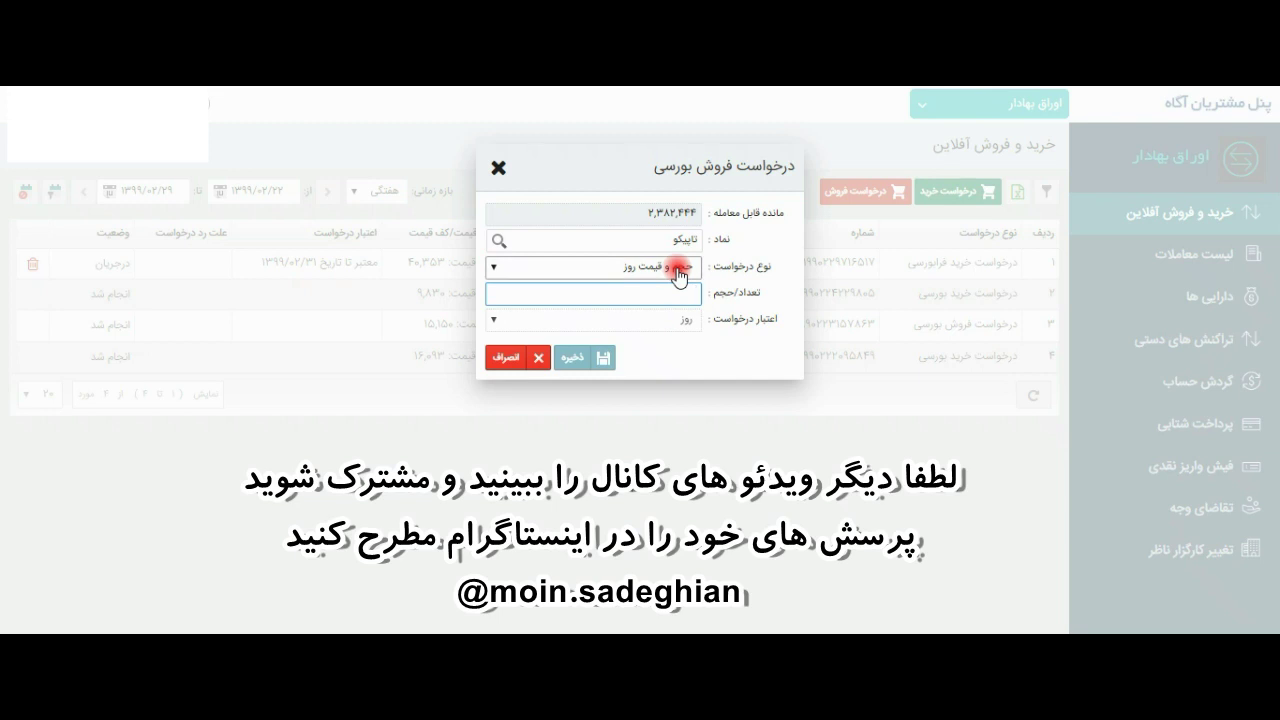
{"action": "type", "text": "5"}
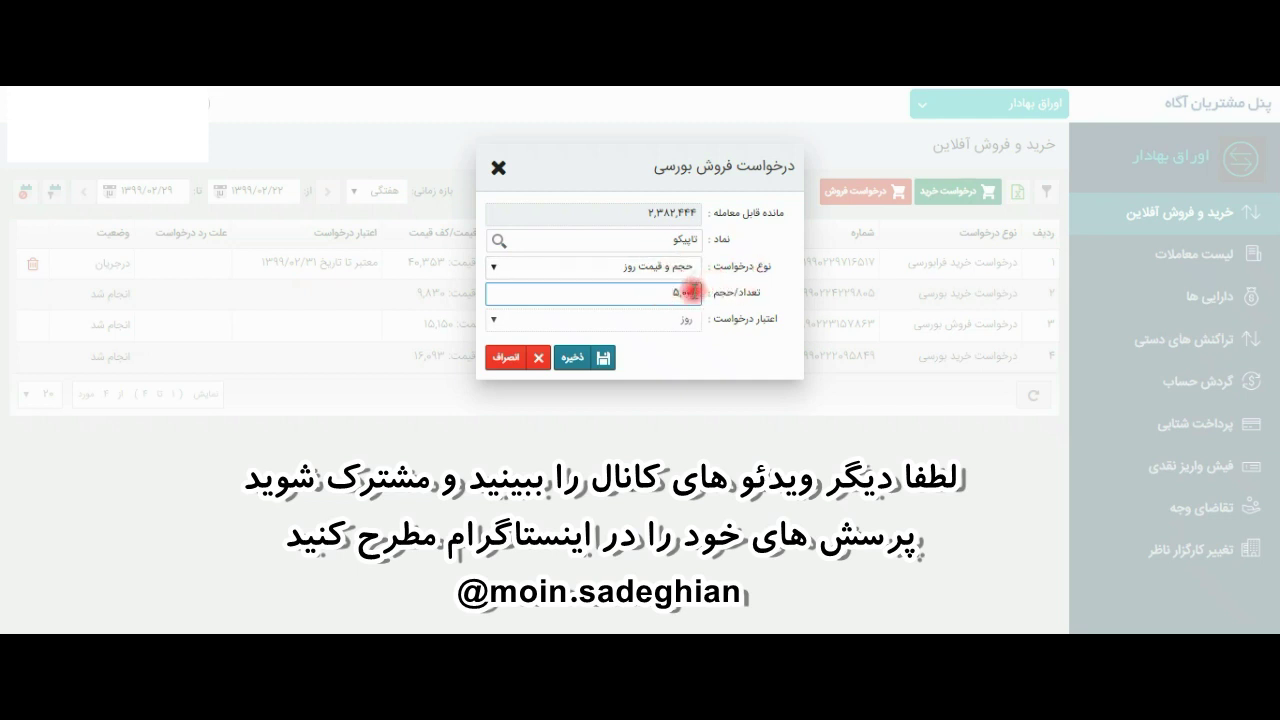
Change the sell request type to حجم و قیمت with validity تا تاریخ, and cancel the request.
{"action": "left_click", "coordinate": [620, 268]}
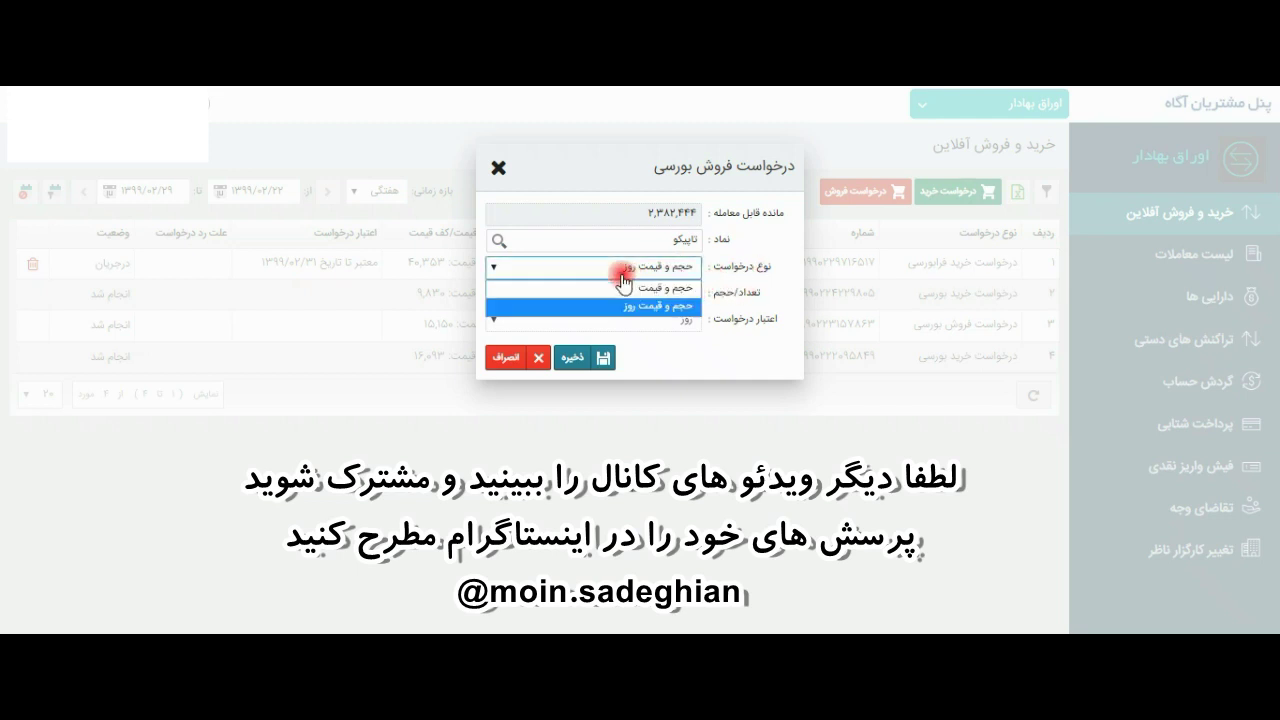
{"action": "left_click", "coordinate": [665, 290]}
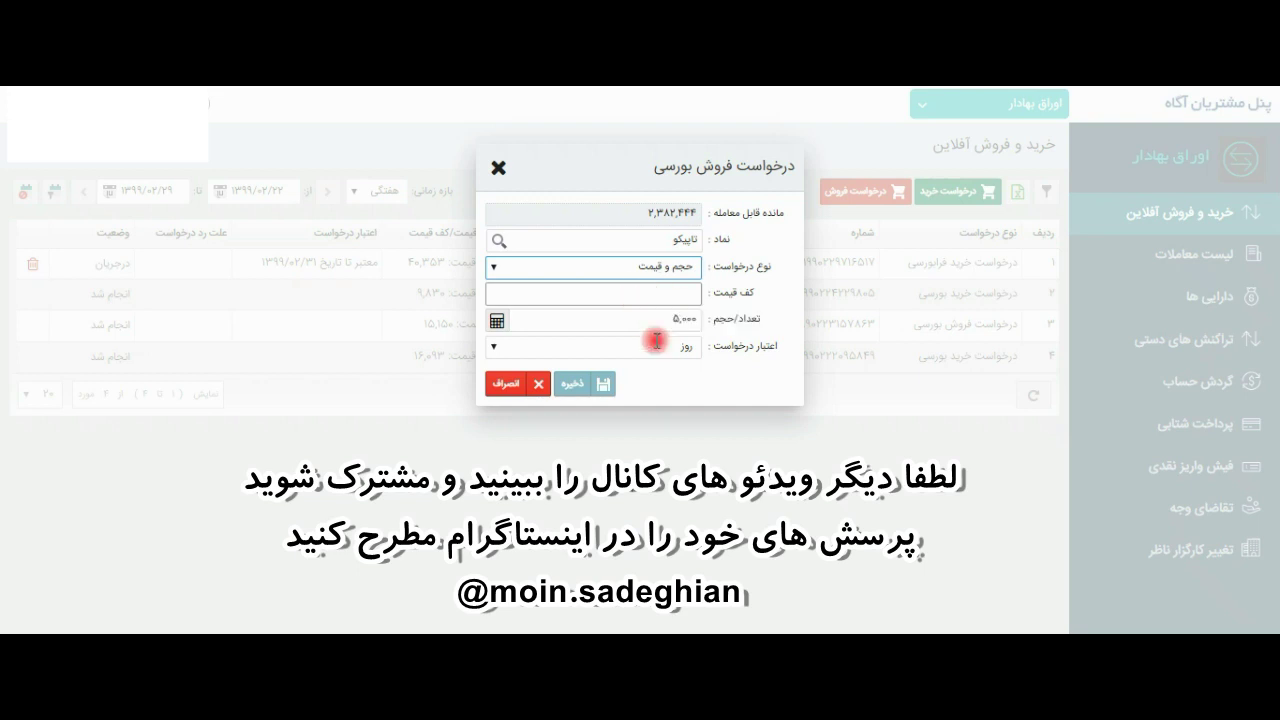
{"action": "left_click", "coordinate": [697, 346]}
{"action": "left_click", "coordinate": [680, 385]}
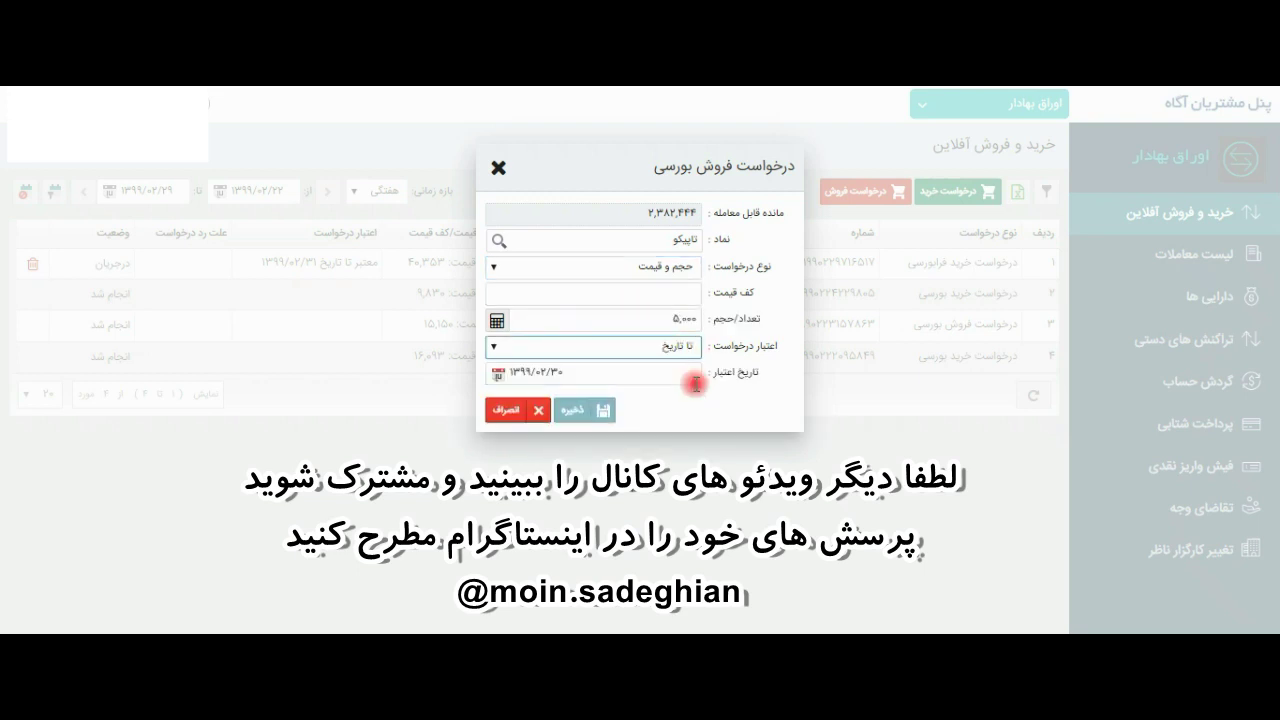
{"action": "left_click", "coordinate": [577, 413]}
{"action": "left_click", "coordinate": [515, 411]}
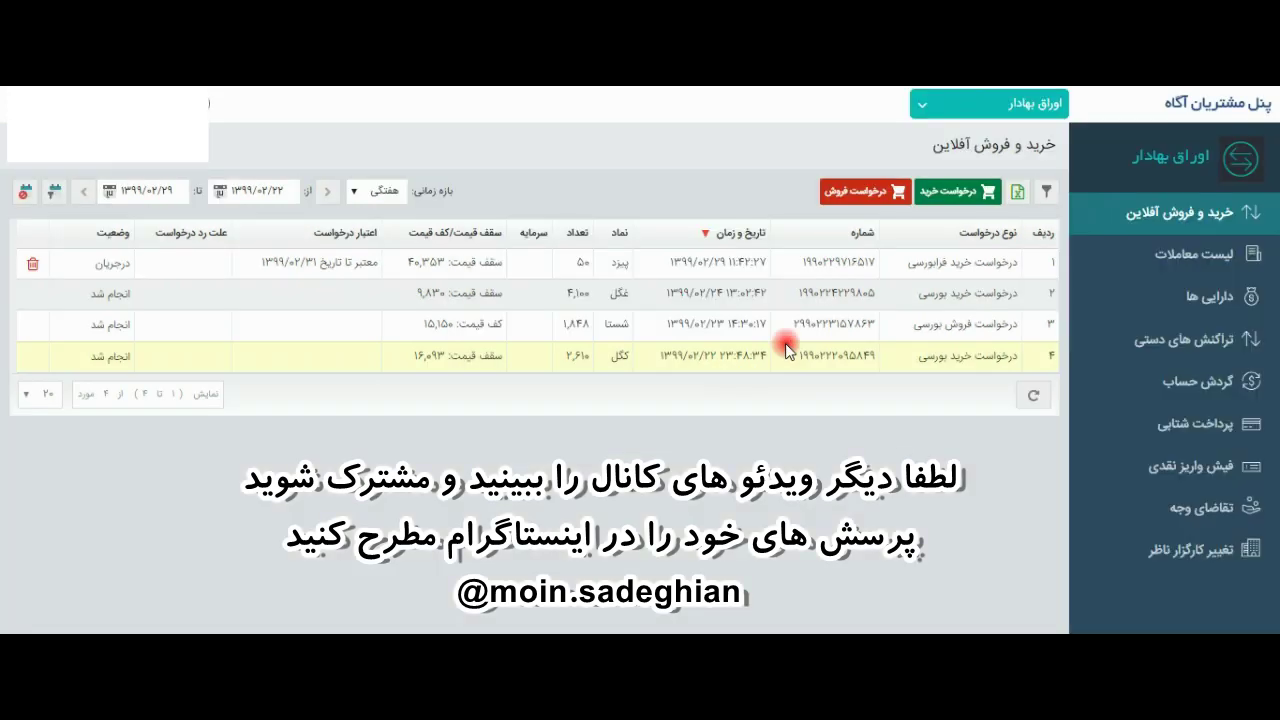
Start a new stock purchase request and set its request type to حجم و قیمت.
{"action": "left_click", "coordinate": [950, 200]}
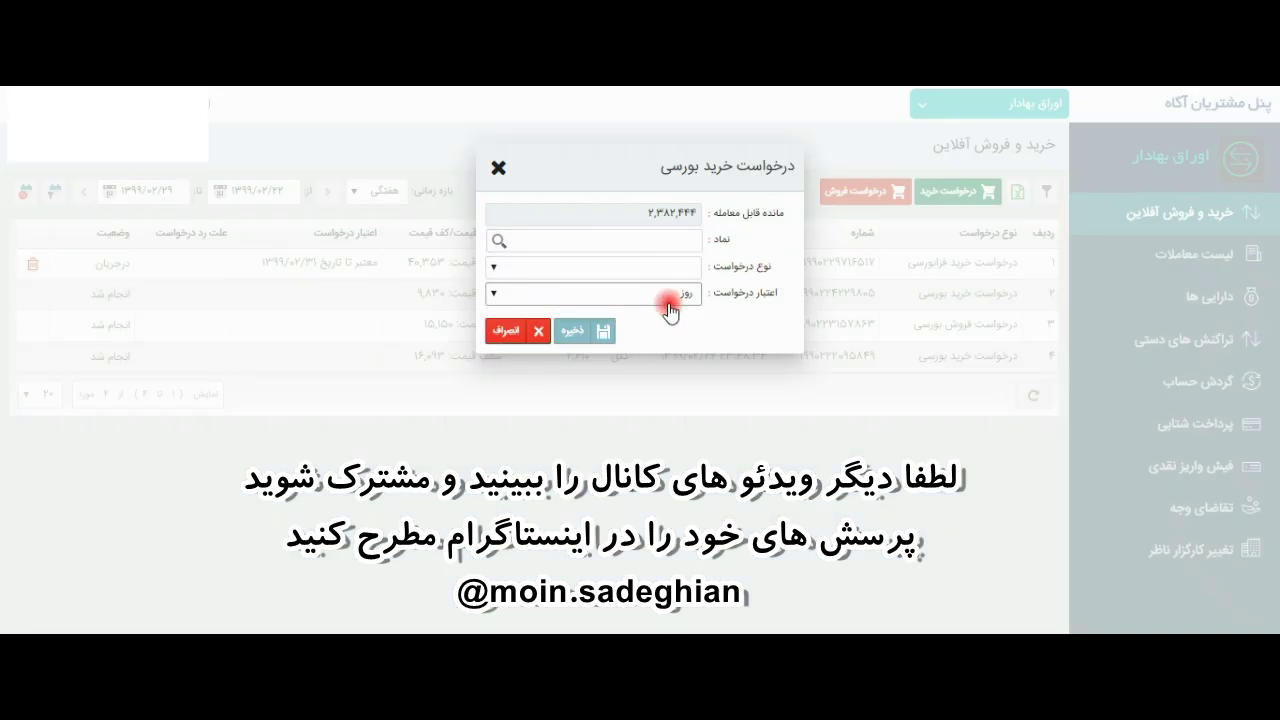
{"action": "left_click", "coordinate": [668, 298]}
{"action": "left_click", "coordinate": [668, 313]}
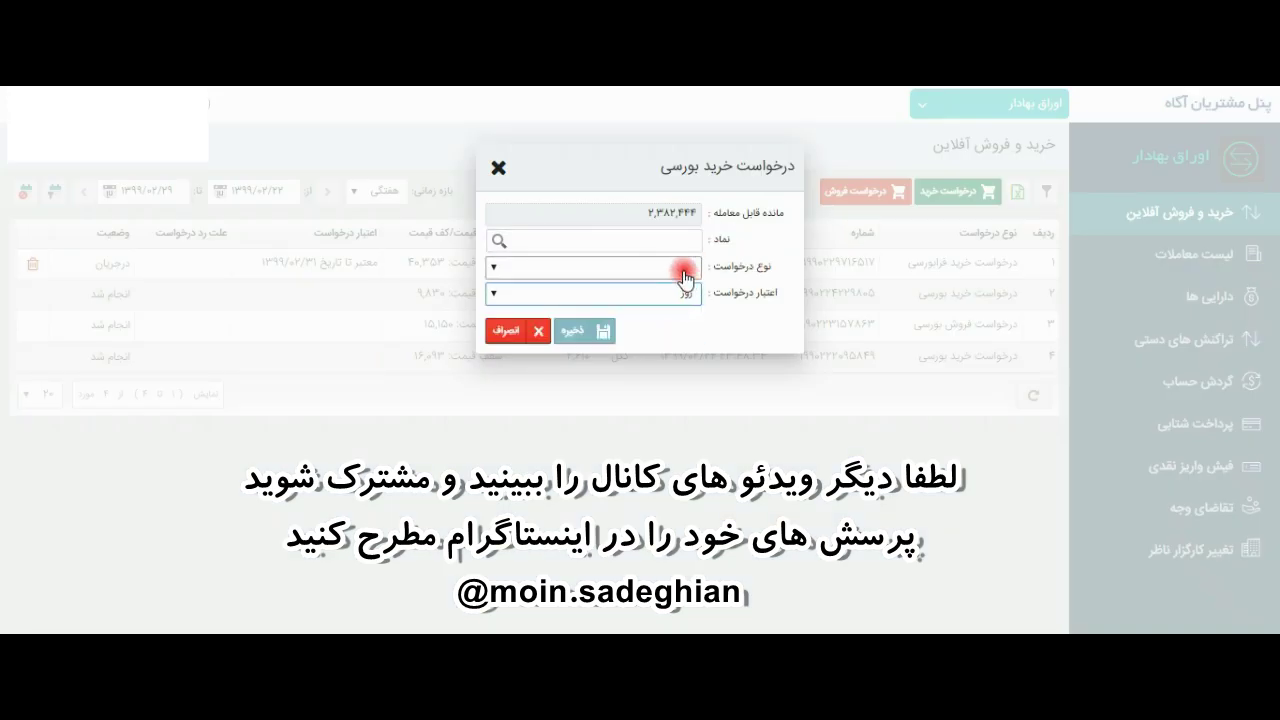
{"action": "left_click", "coordinate": [676, 266]}
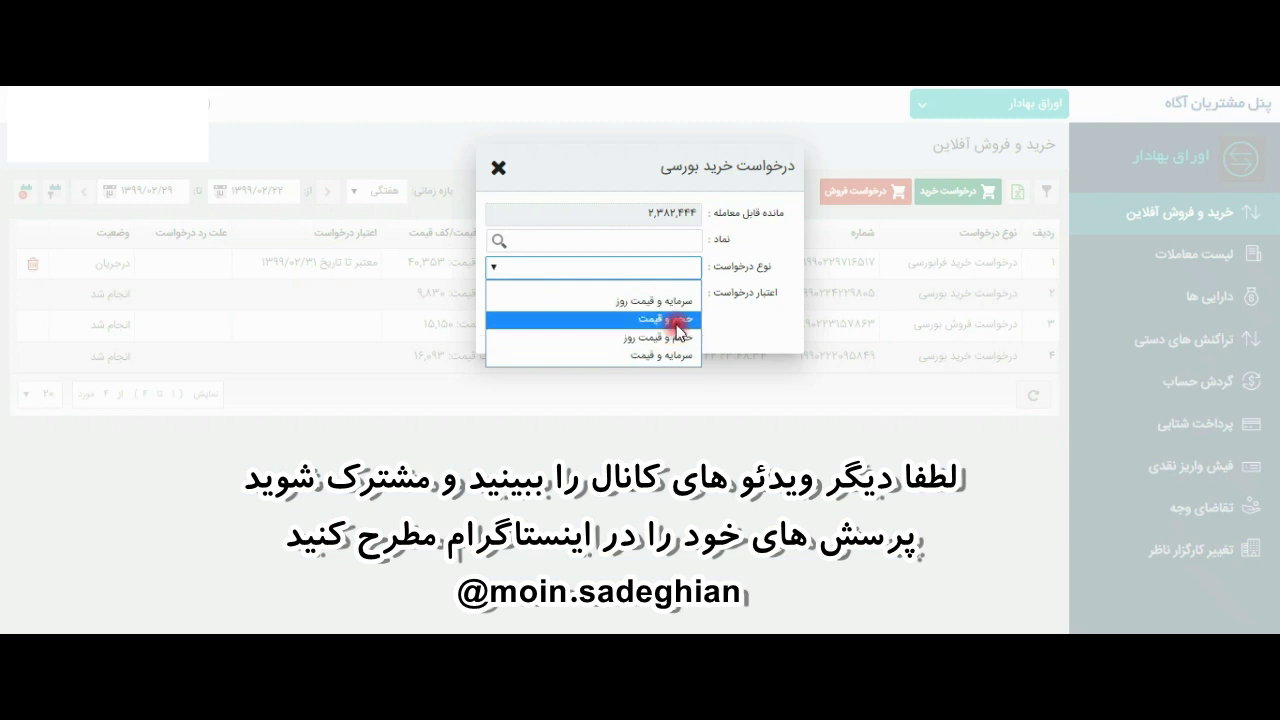
{"action": "left_click", "coordinate": [669, 320]}
{"action": "left_click", "coordinate": [680, 296]}
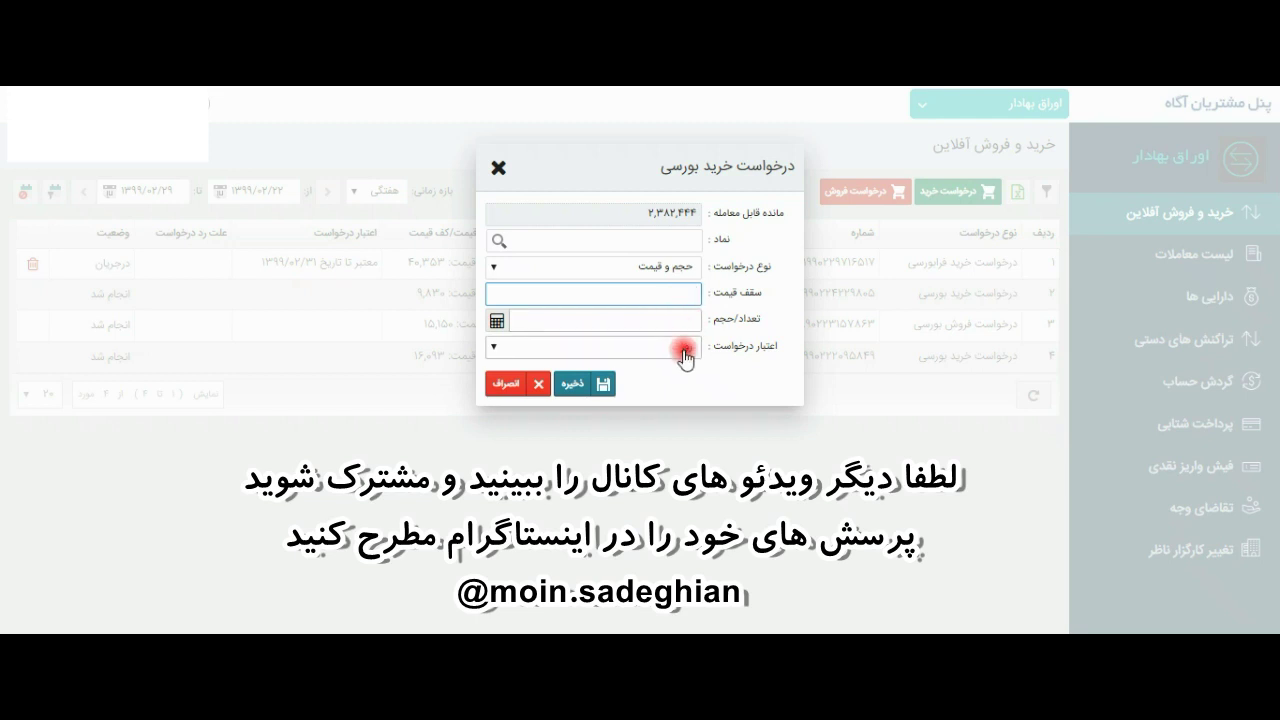
Set the purchase request's validity to تا تاریخ with the expiry date ۱۳۹۹/۰۲/۳۱.
{"action": "left_click", "coordinate": [680, 347]}
{"action": "left_click", "coordinate": [678, 381]}
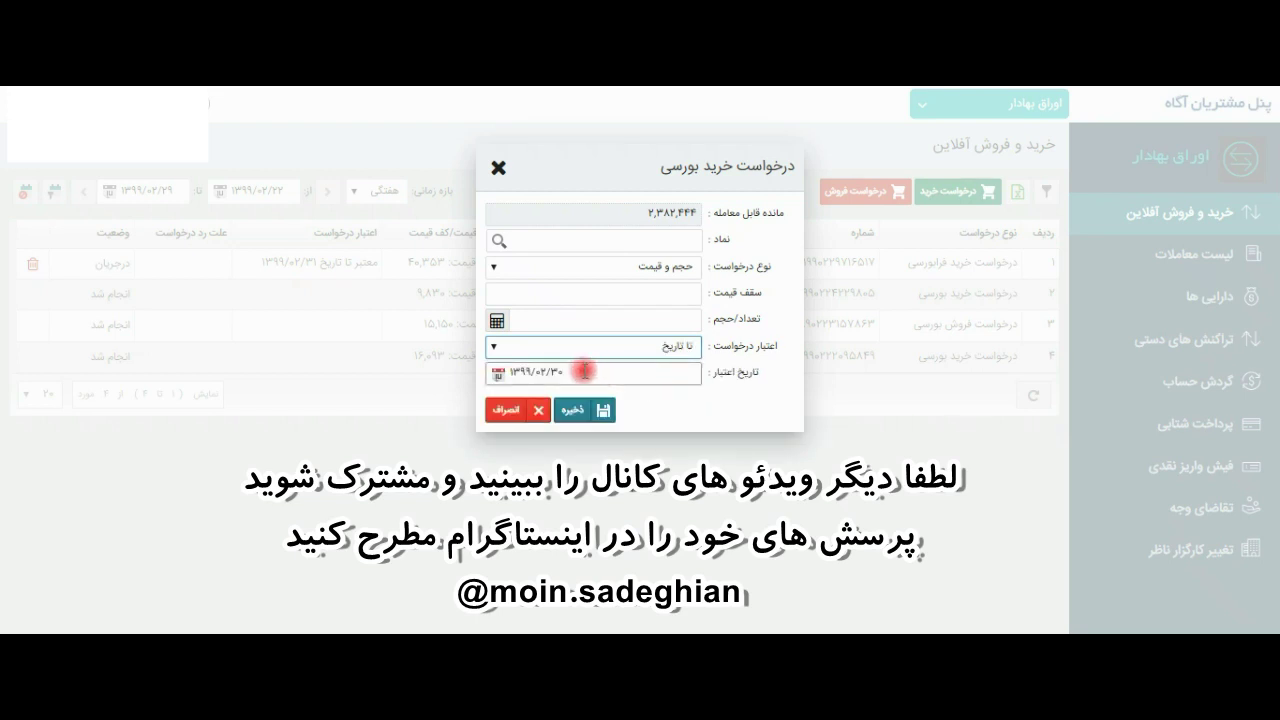
{"action": "left_click_drag", "start_coordinate": [503, 371], "coordinate": [571, 380]}
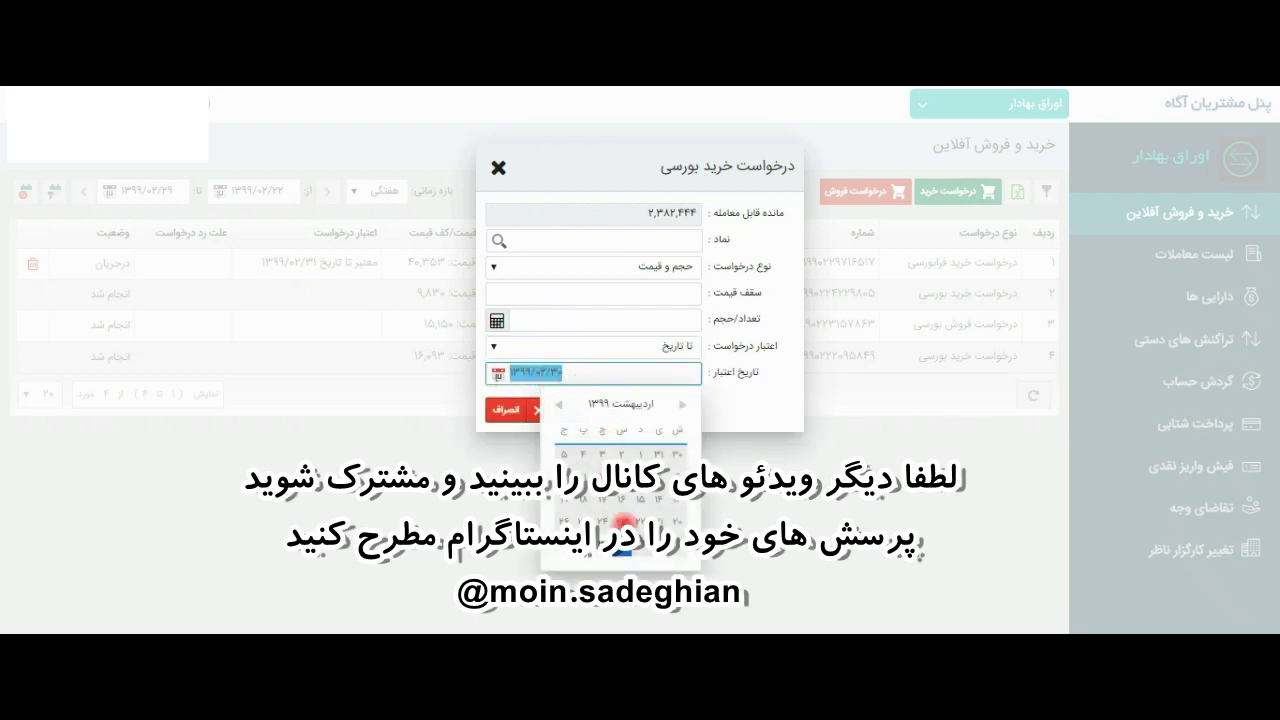
{"action": "left_click", "coordinate": [602, 545]}
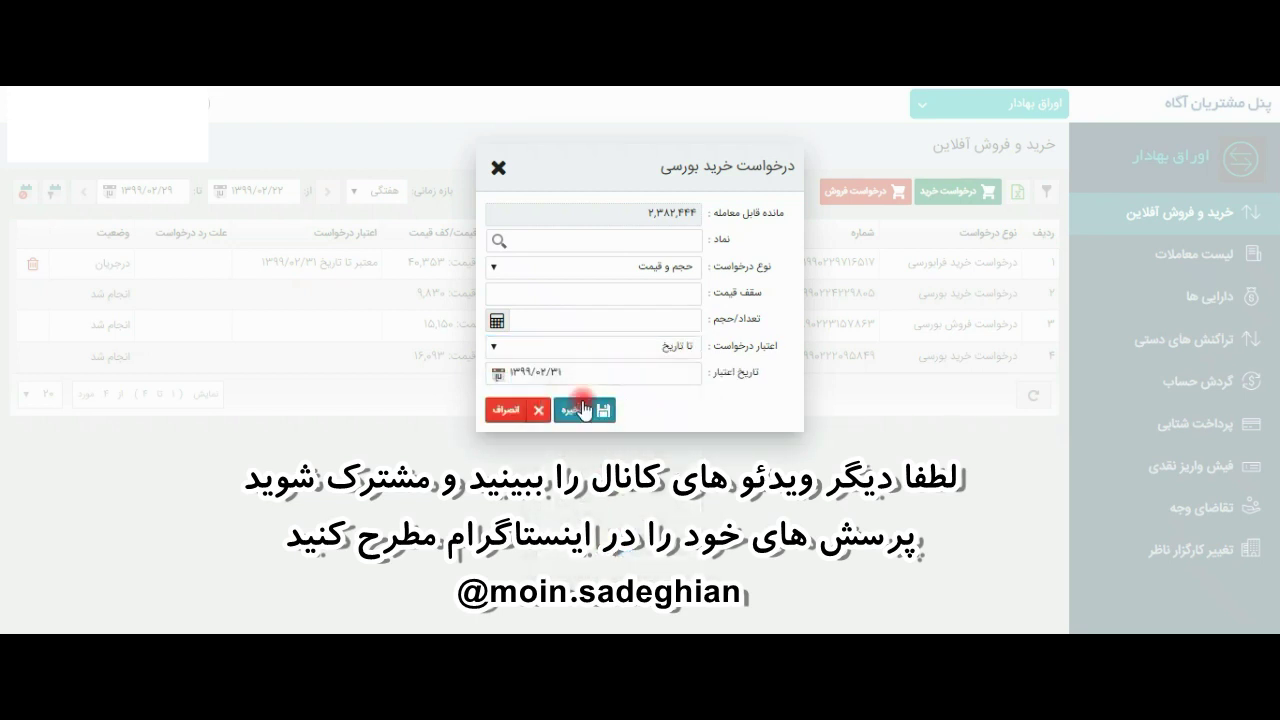